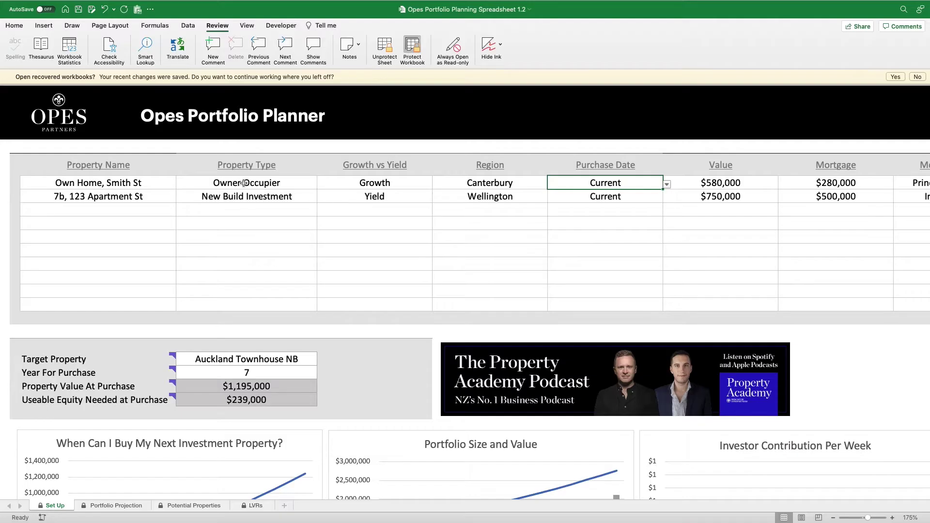
Review the name, property type and growth-or-yield entries of the two existing properties on the Set Up sheet.
click(142, 190)
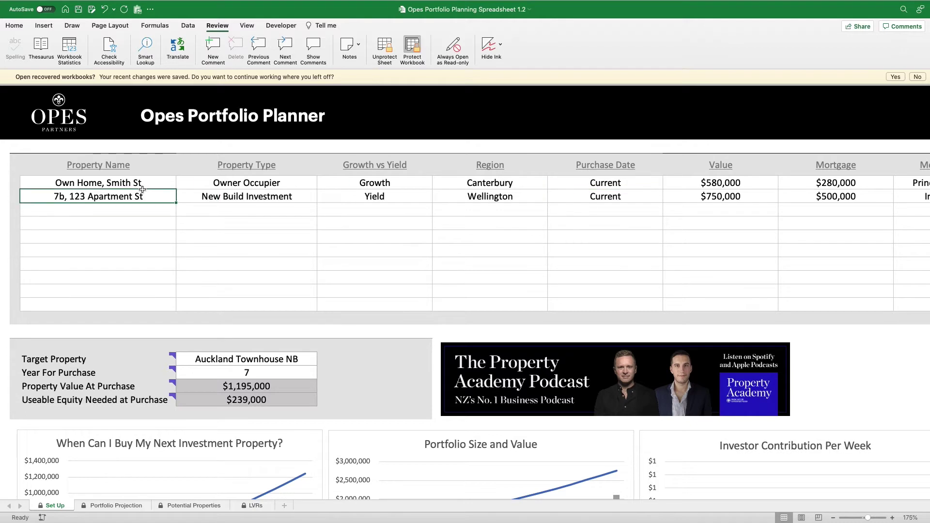
key(Up)
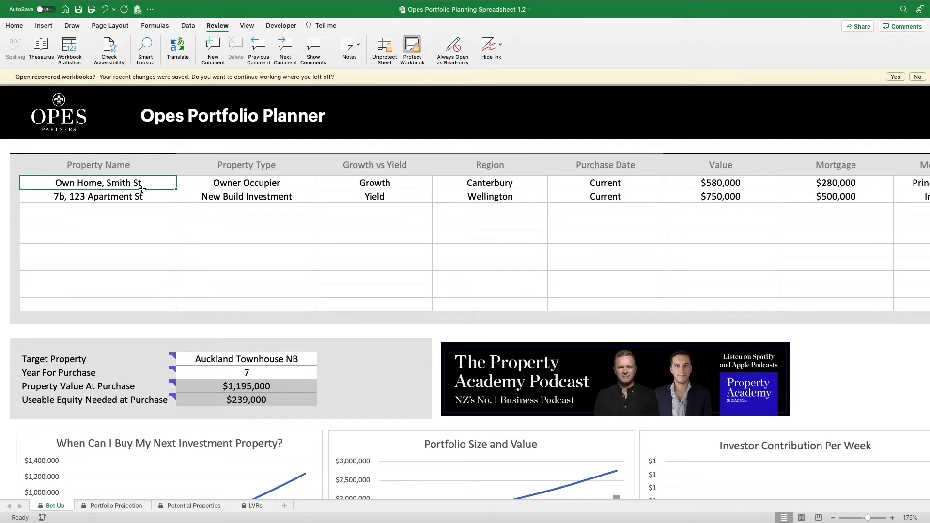
key(Right)
key(Down)
key(Left)
key(Right)
key(Up)
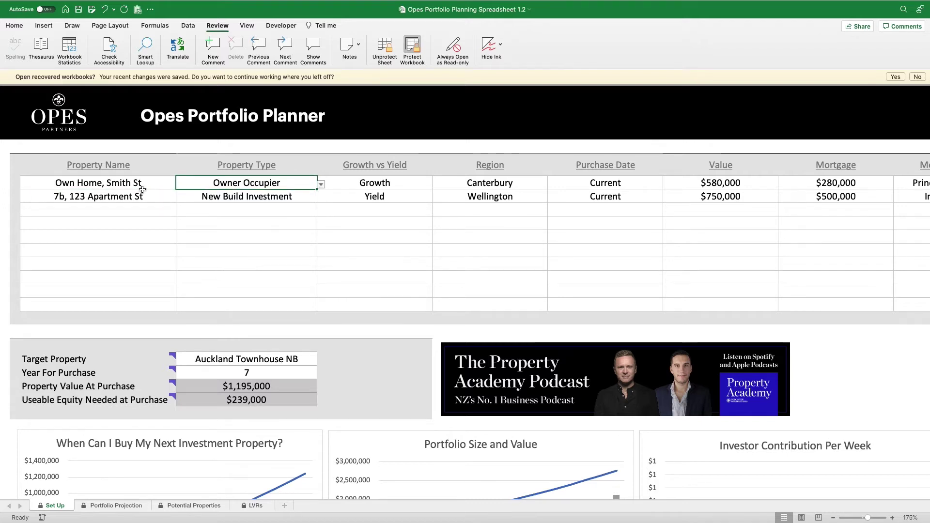
key(Right)
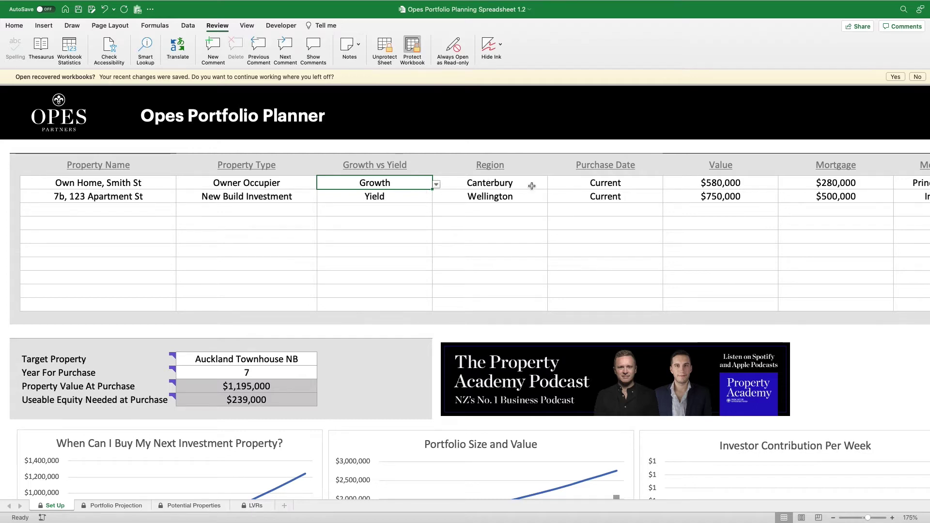
Check the purchase date options for the New Build Investment property and keep Current selected.
scroll(532, 186, right, 5)
scroll(532, 186, right, 2)
click(355, 194)
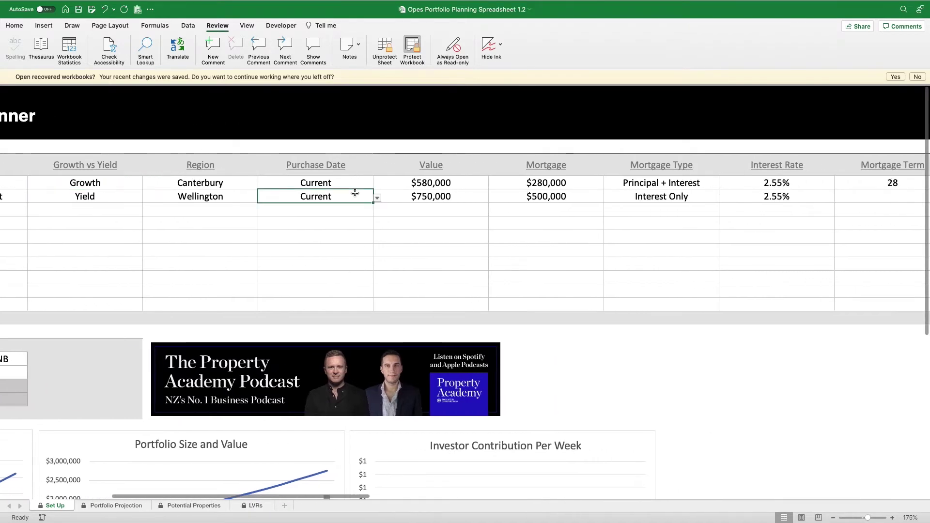
click(377, 198)
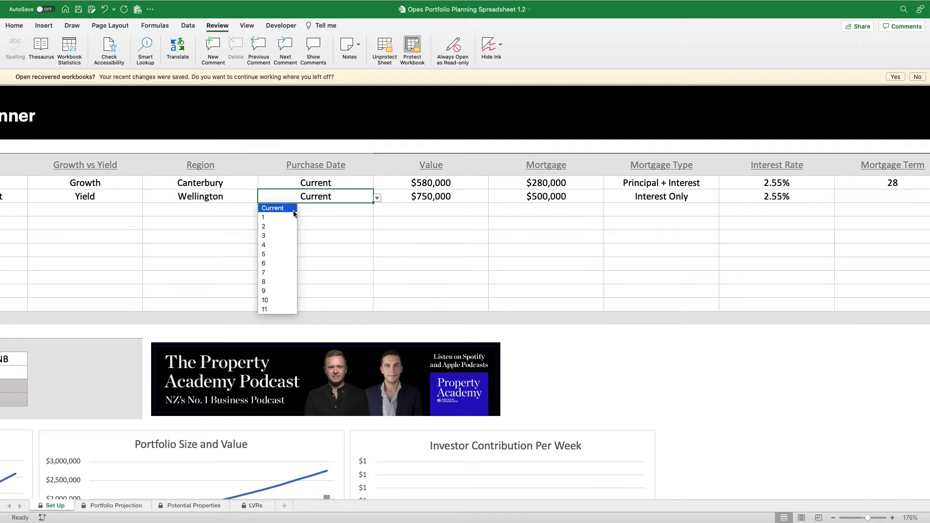
click(294, 209)
Examine the mortgage, growth rate and cashflow columns of the property table and the forecast charts beneath it.
scroll(372, 195, right, 2)
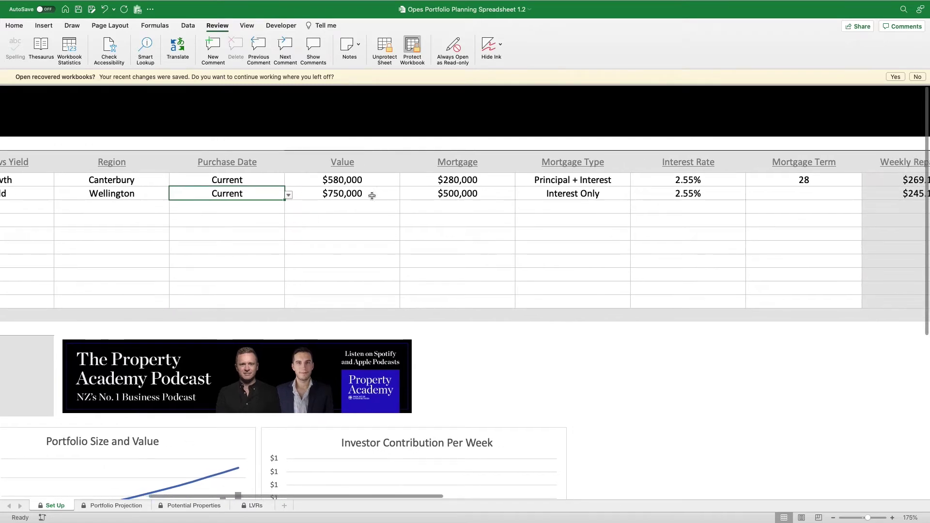
scroll(652, 158, right, 5)
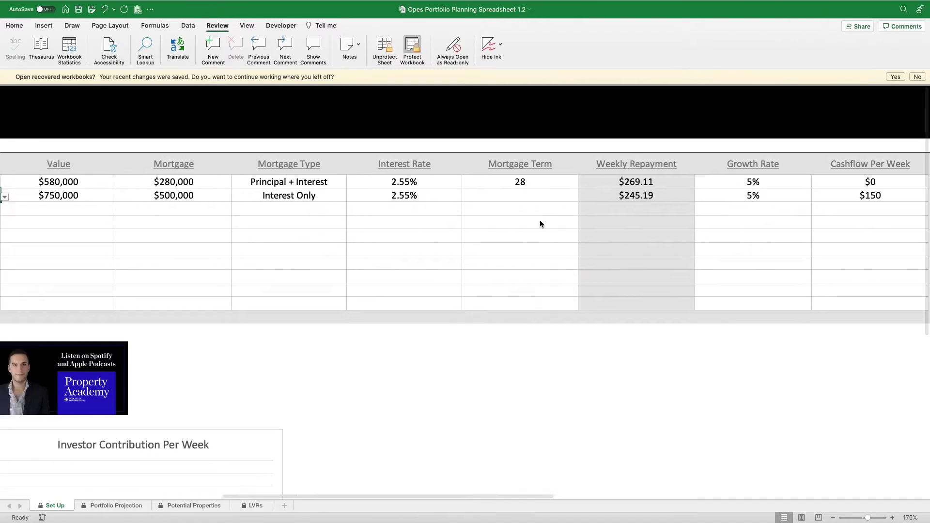
scroll(540, 220, left, 7)
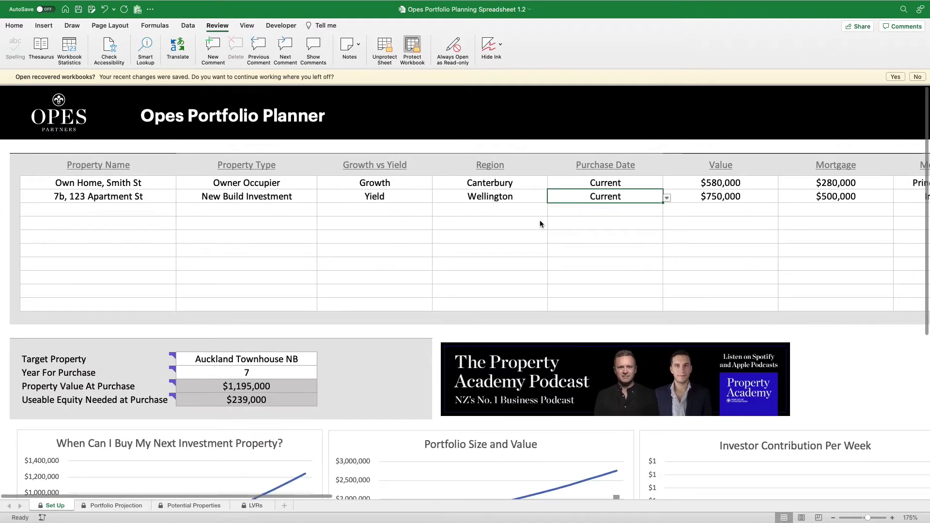
scroll(540, 221, down, 5)
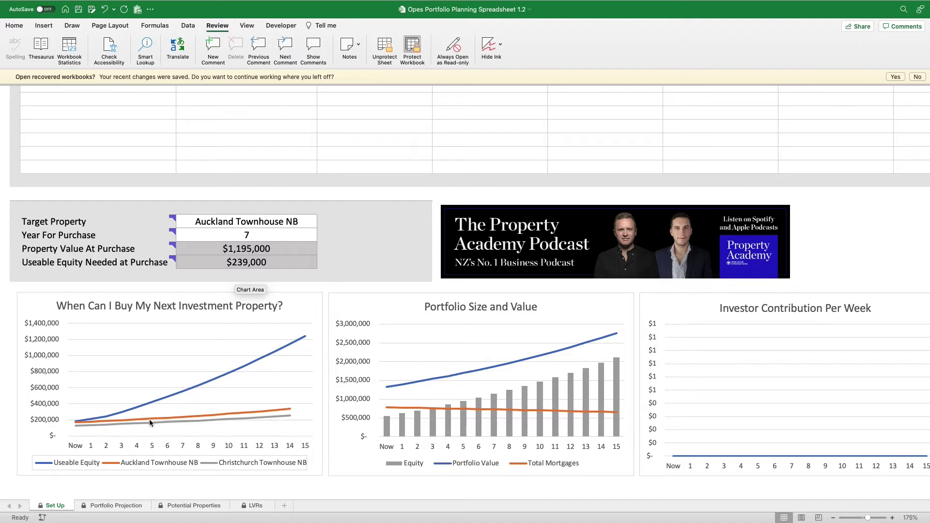
scroll(140, 479, up, 5)
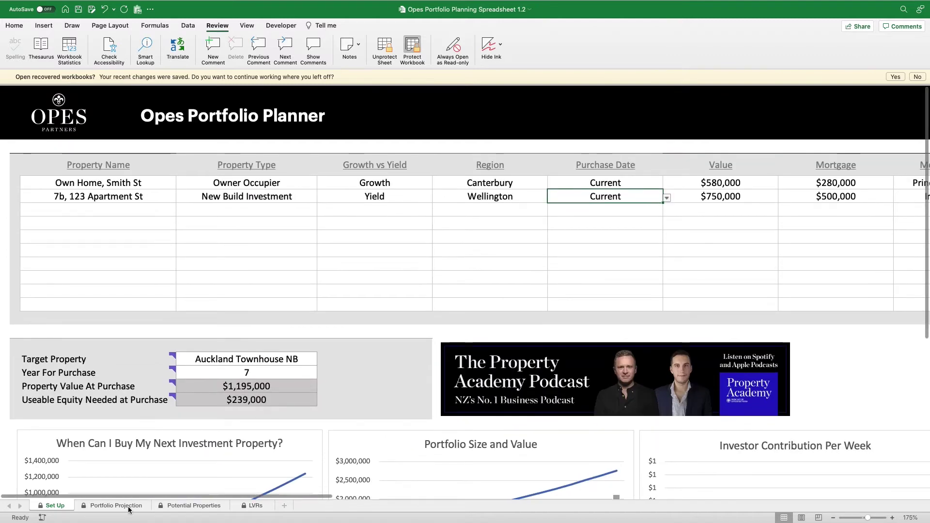
Examine the yearly value, mortgage, useable equity and cashflow of both properties on the Portfolio Projection sheet.
click(118, 505)
scroll(158, 479, up, 15)
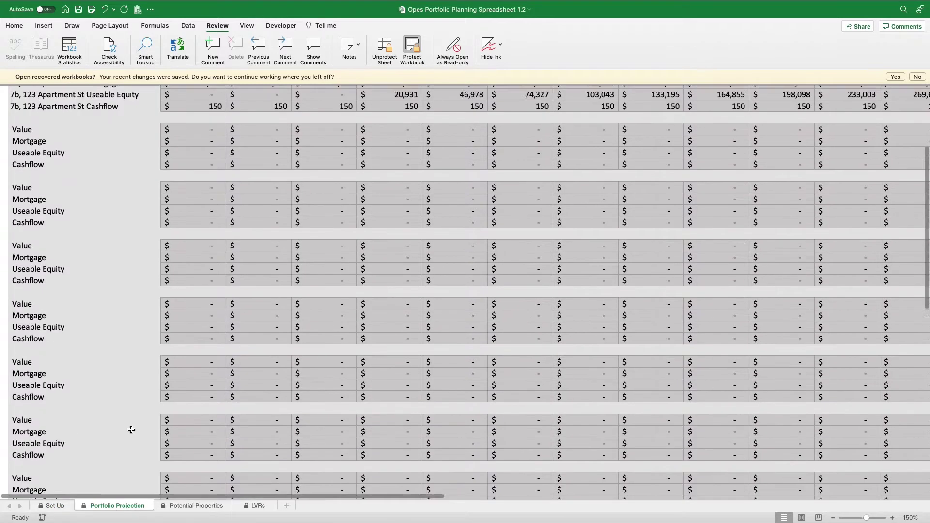
scroll(184, 136, down, 5)
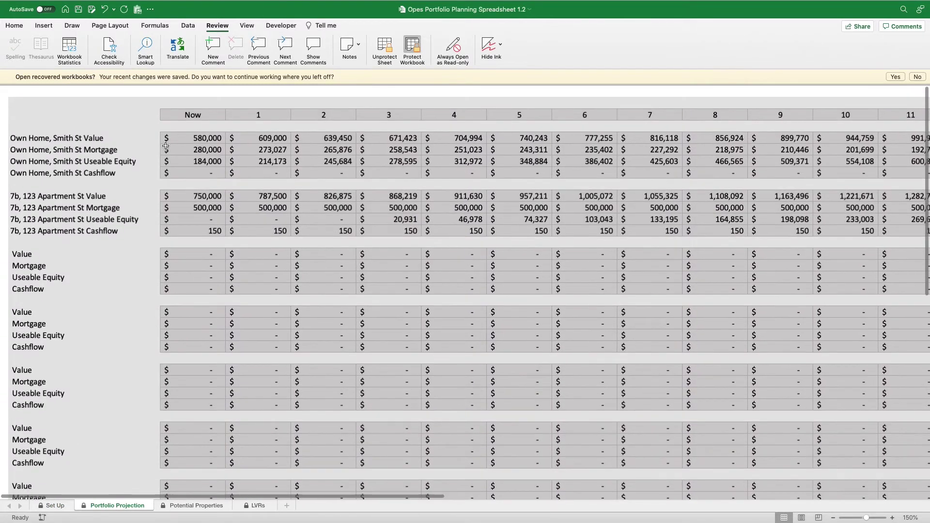
scroll(165, 145, down, 2)
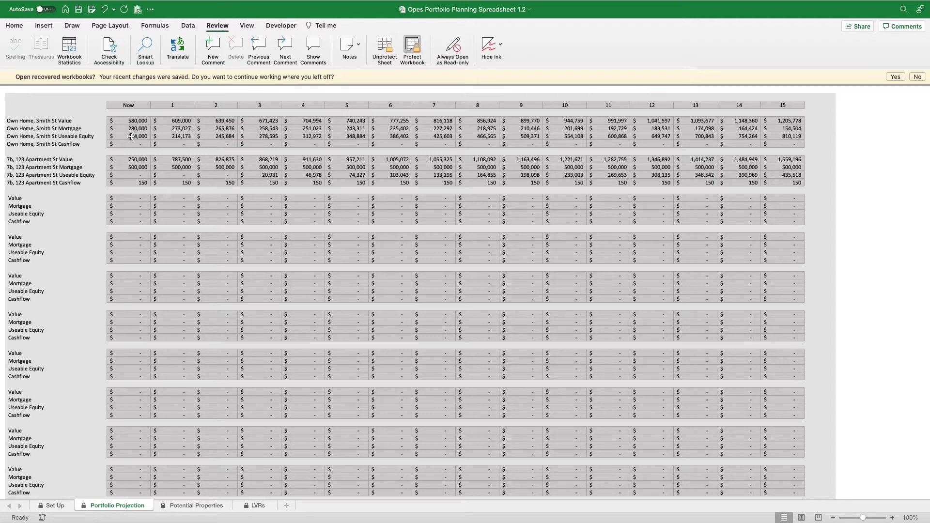
scroll(132, 136, up, 5)
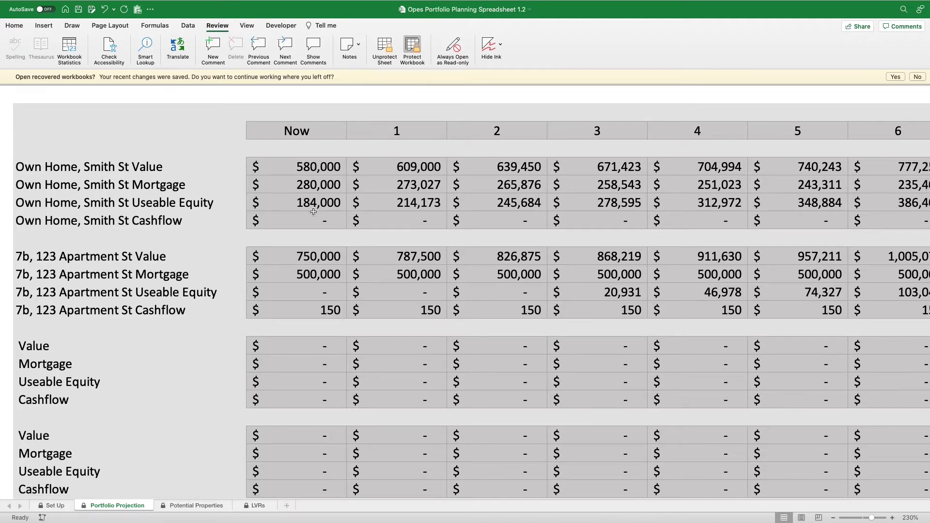
Compare useable equity with the Auckland and Christchurch townhouse lines in the Set Up sheet's next-investment-property chart.
click(55, 506)
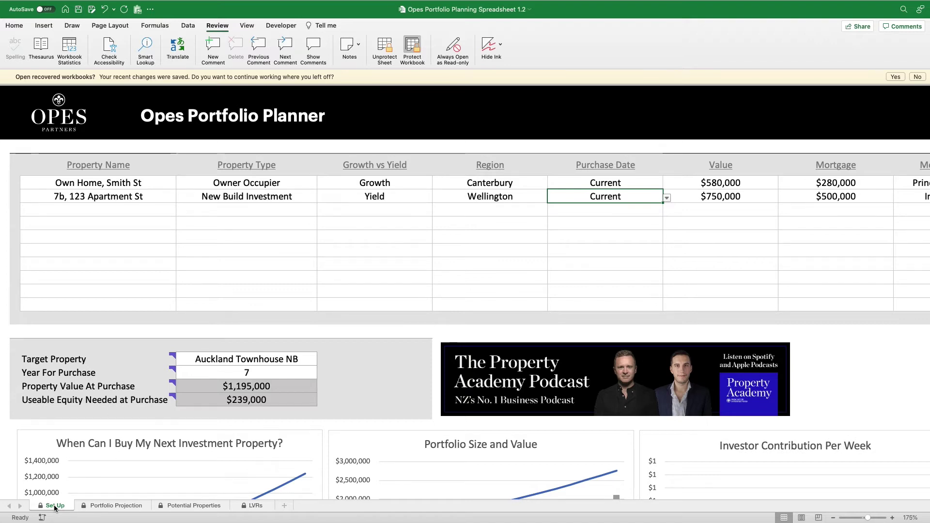
mouse_move(54, 522)
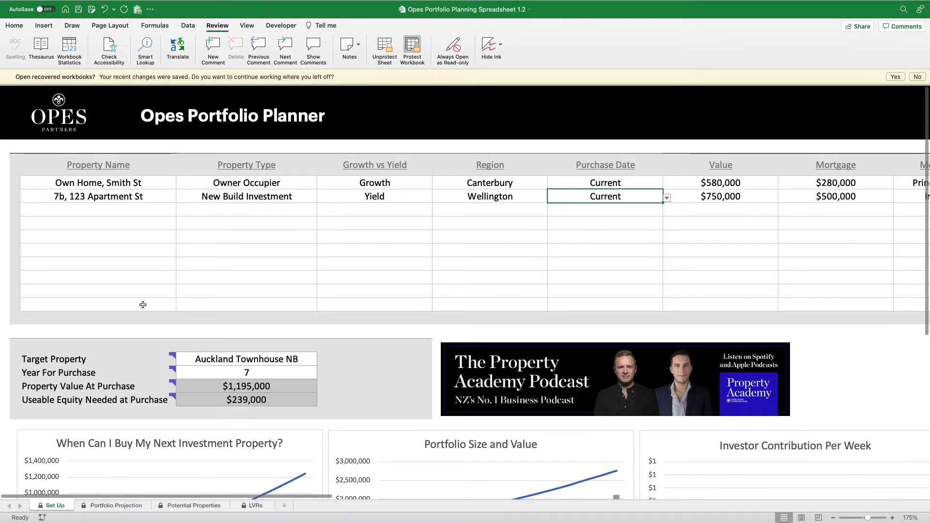
scroll(83, 339, down, 5)
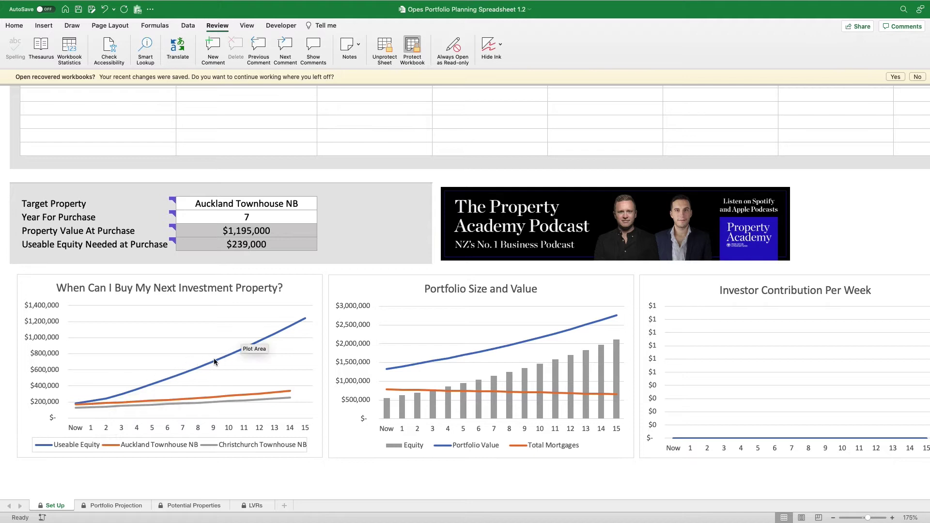
mouse_move(114, 408)
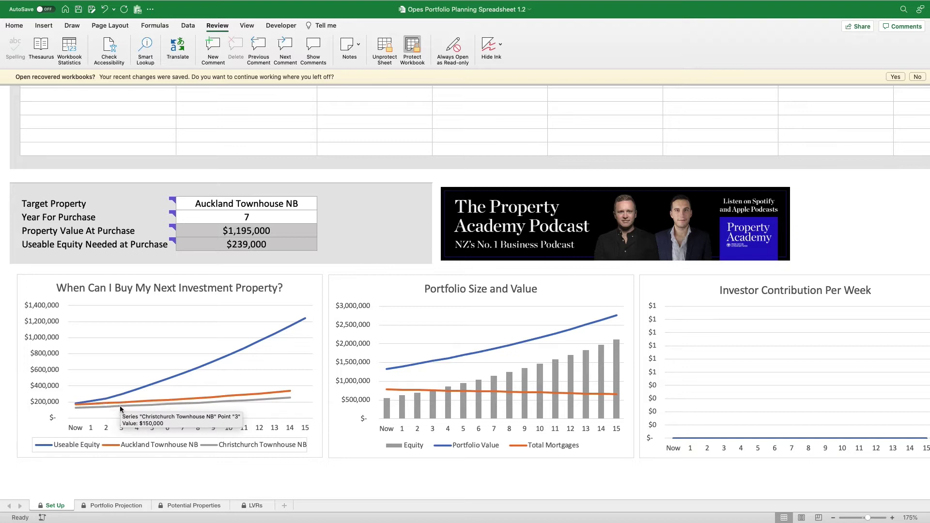
mouse_move(150, 390)
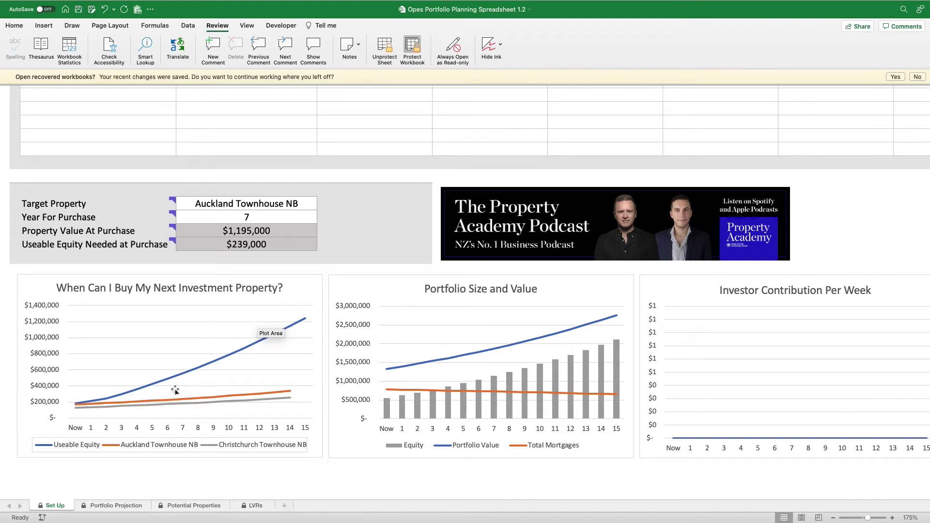
mouse_move(256, 346)
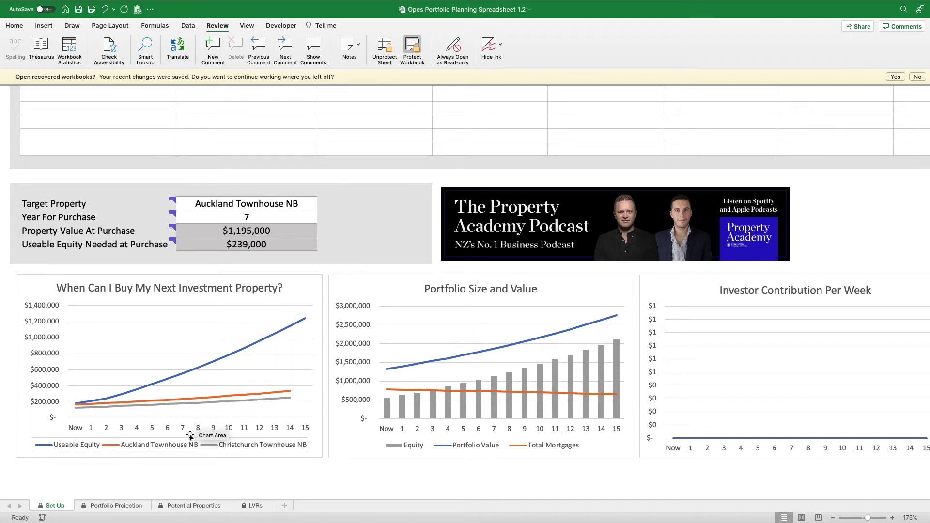
mouse_move(202, 406)
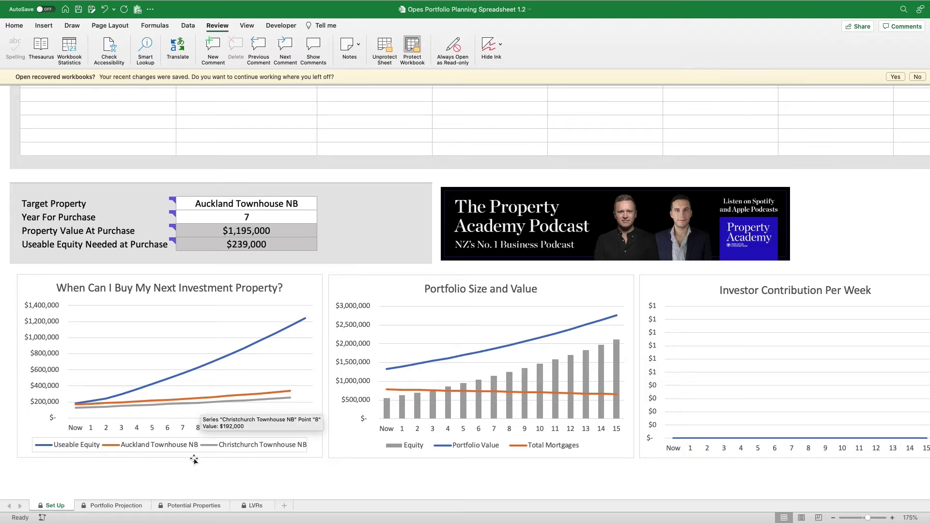
scroll(194, 459, up, 5)
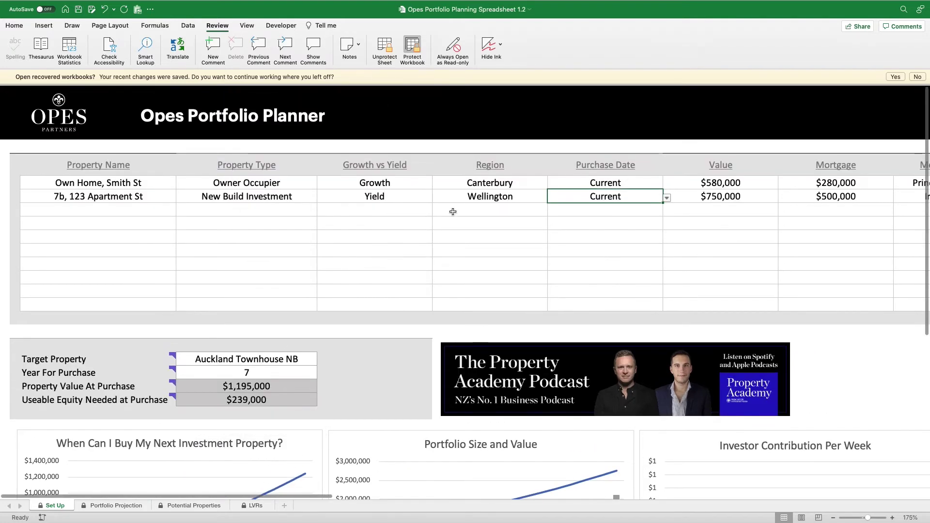
scroll(272, 295, down, 5)
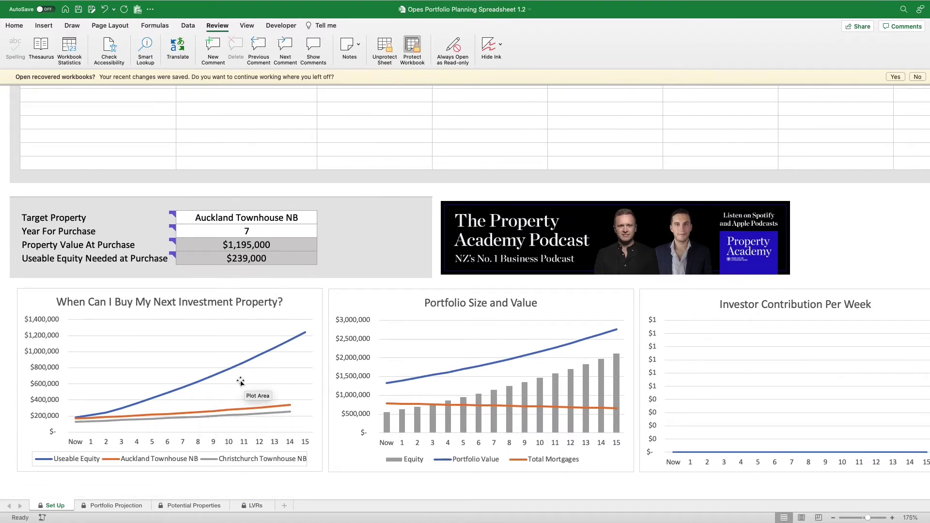
scroll(241, 382, up, 5)
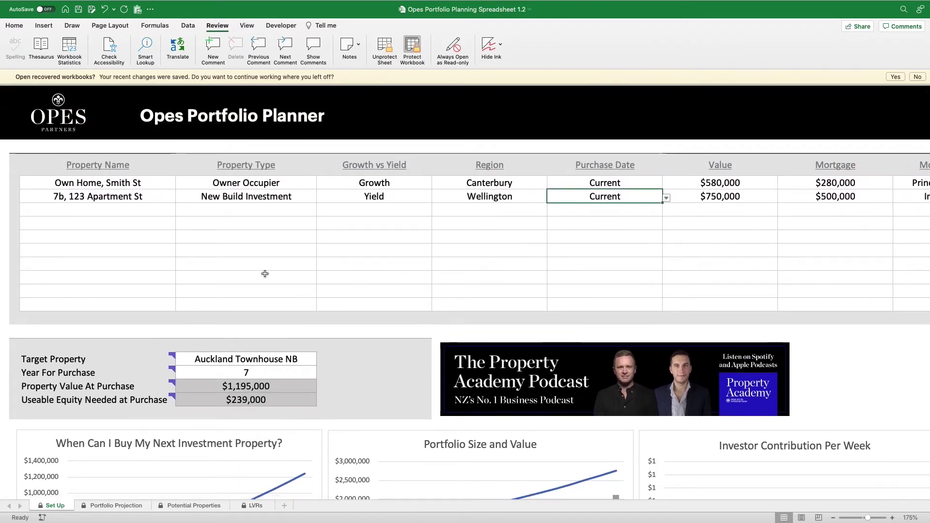
Examine the preset properties' capital growth, today's price and LVR assumptions on the Potential Properties sheet.
click(205, 505)
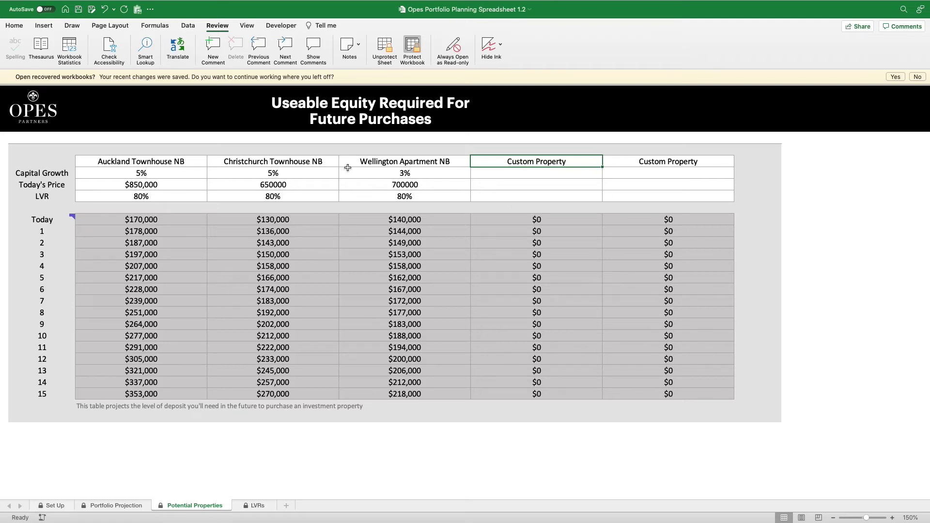
click(188, 163)
click(239, 164)
click(180, 167)
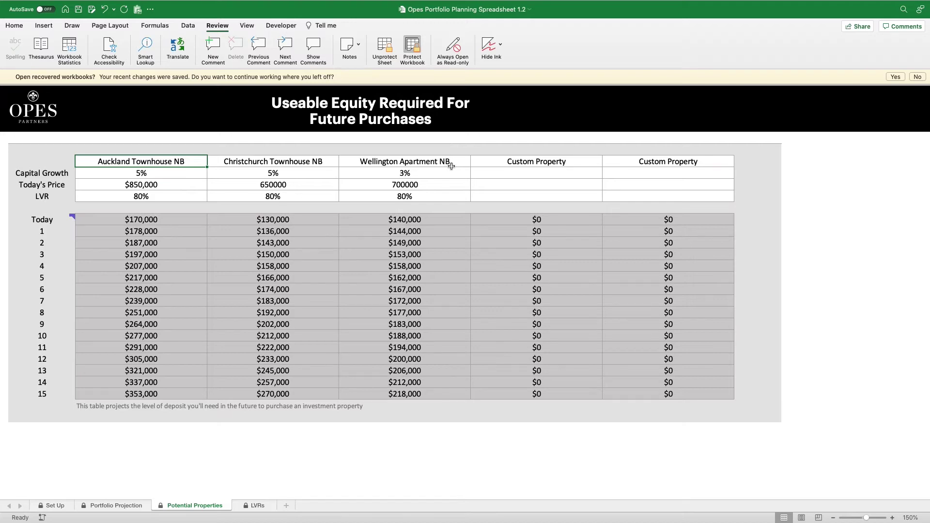
drag(189, 185, 155, 173)
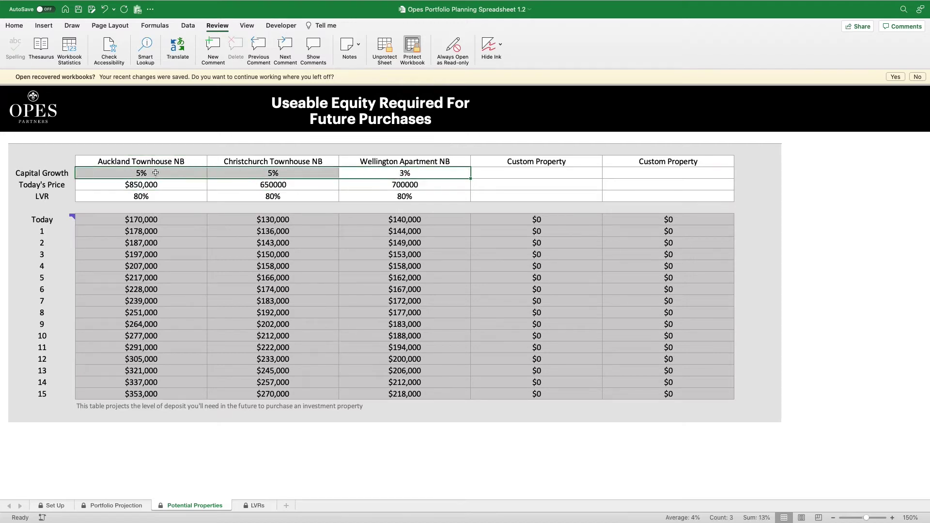
click(155, 173)
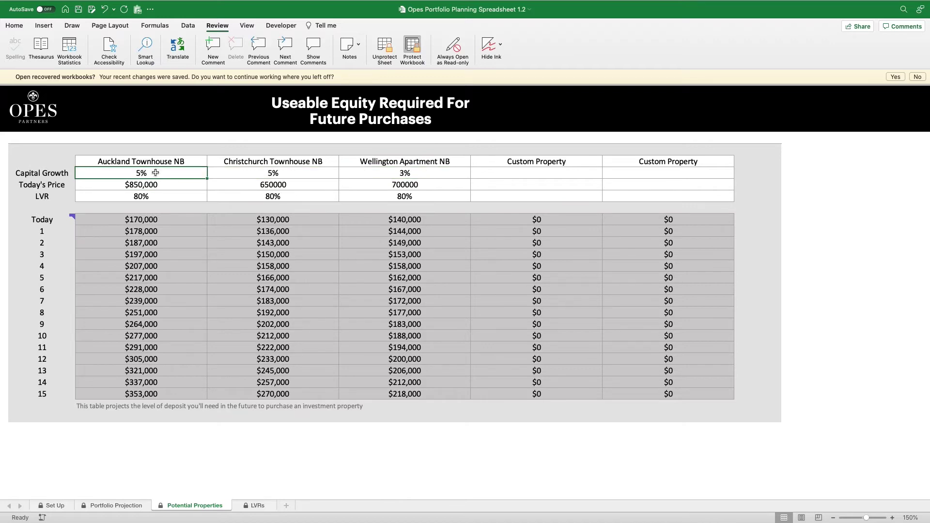
key(Down)
key(Down)
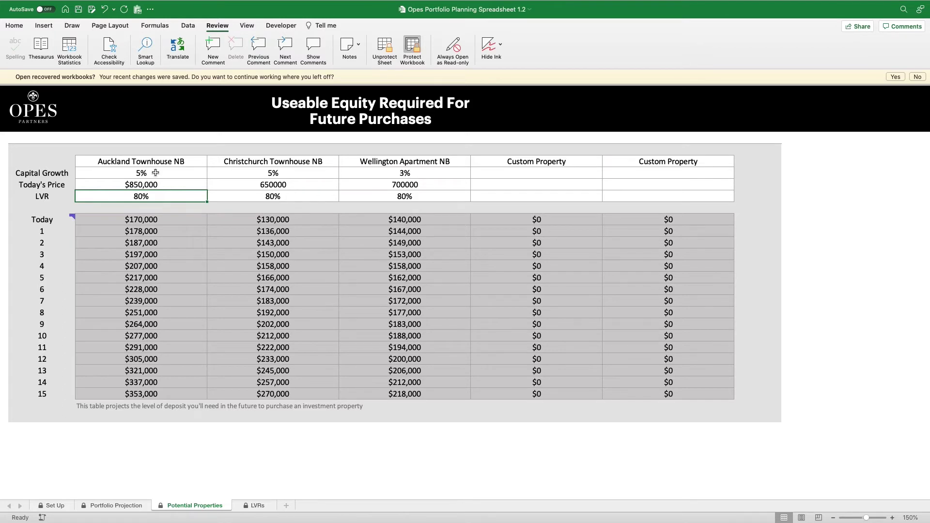
Rename the first Custom Property column on the Potential Properties sheet as Timaru Renovation.
key(Right)
key(Right)
key(Right)
key(Up)
key(Up)
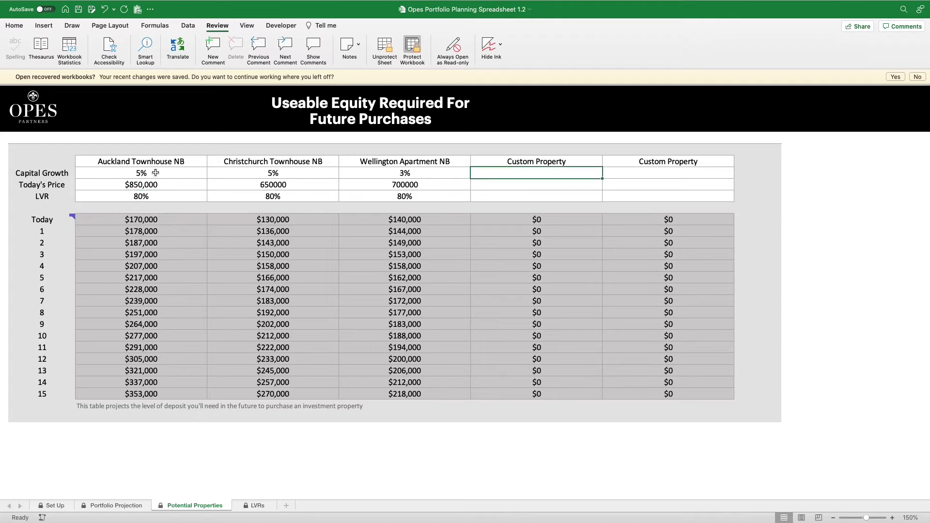
key(Up)
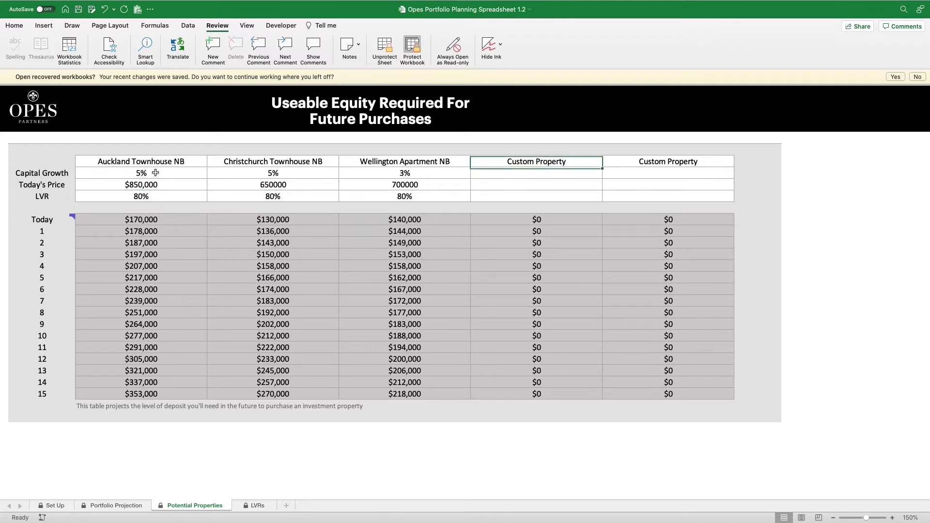
text(Timaru Renovation)
key(Return)
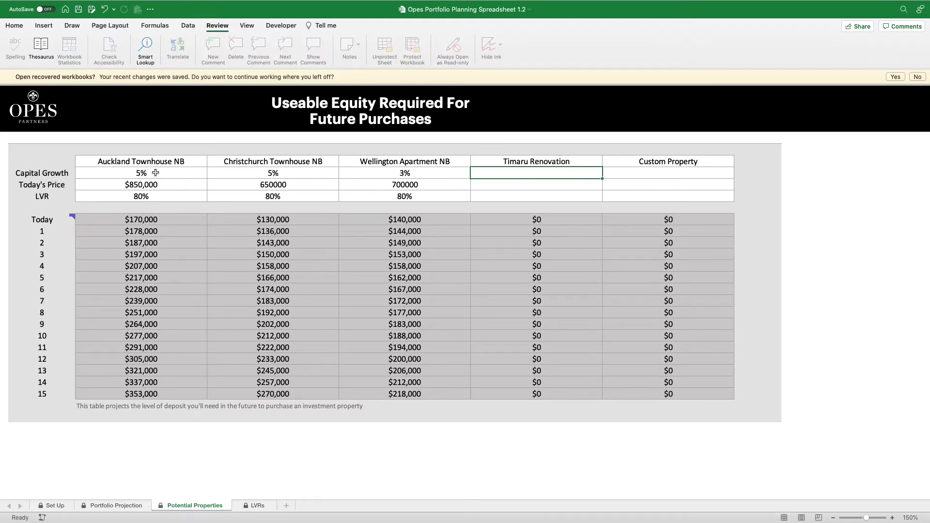
Give the new Timaru Renovation column 5% capital growth, a 500000 price today and a 60% LVR.
text(5)
key(Return)
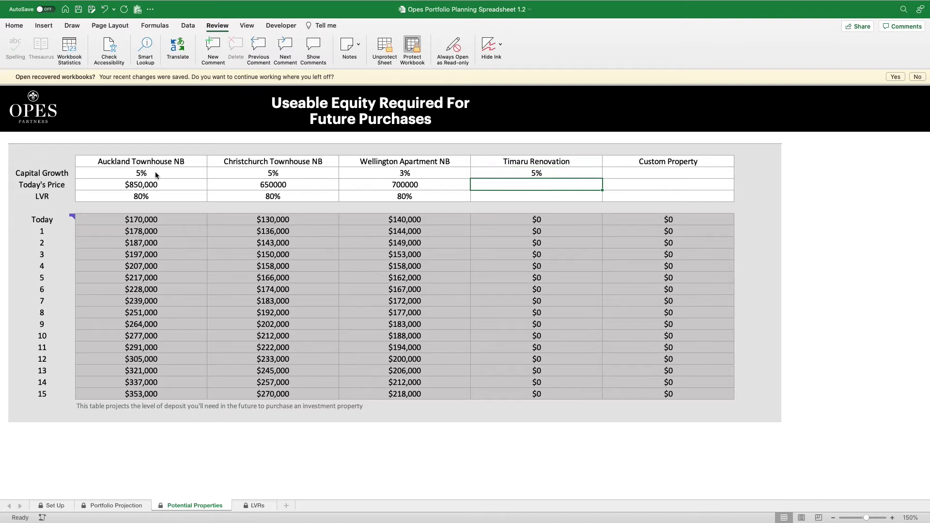
text(500000)
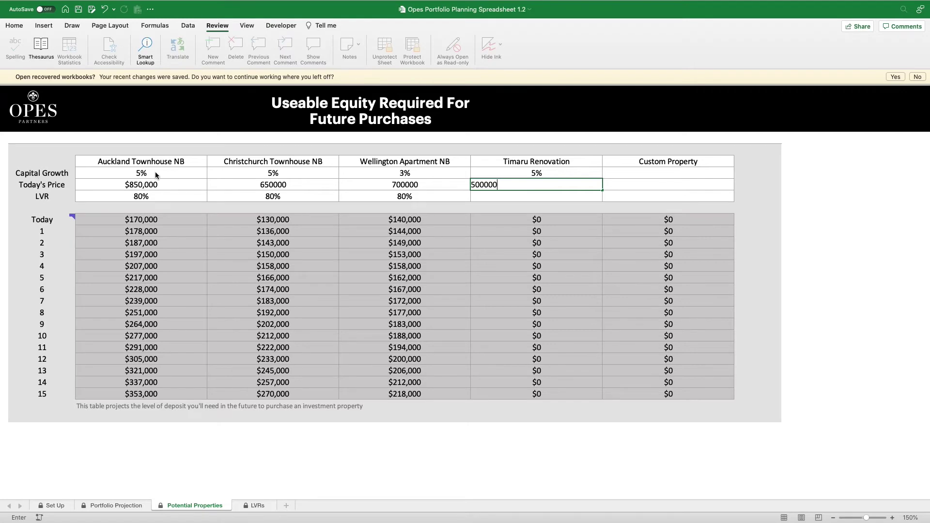
key(Return)
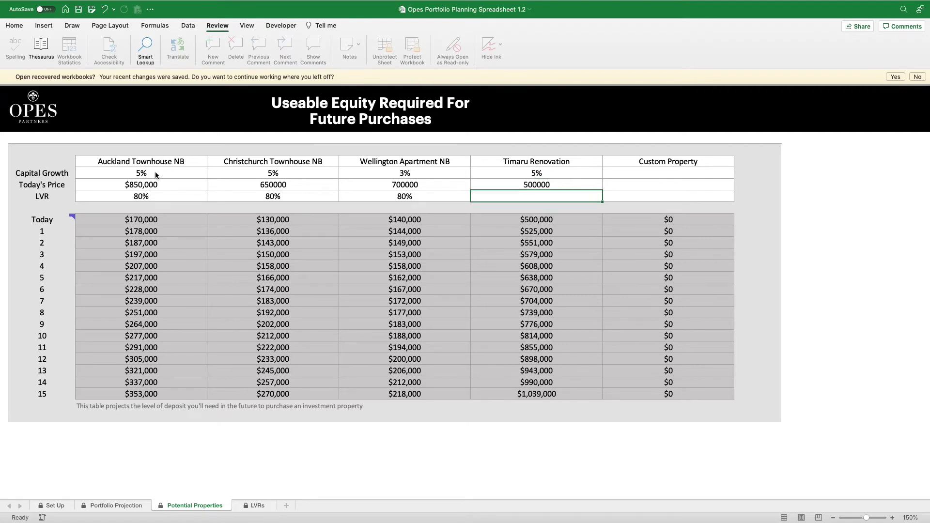
text(60)
key(Up)
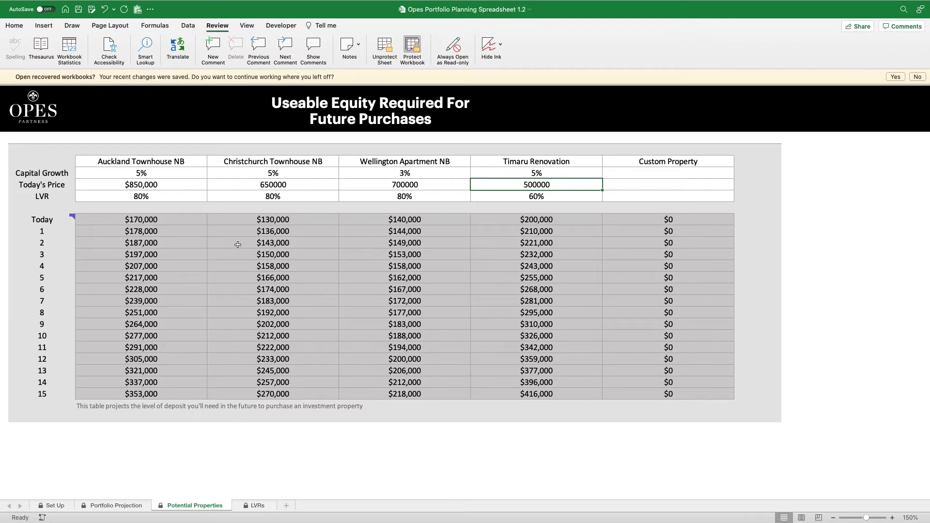
Check which potential properties the next-investment-property chart on the Set Up sheet plots, comparing with the Potential Properties sheet.
click(64, 508)
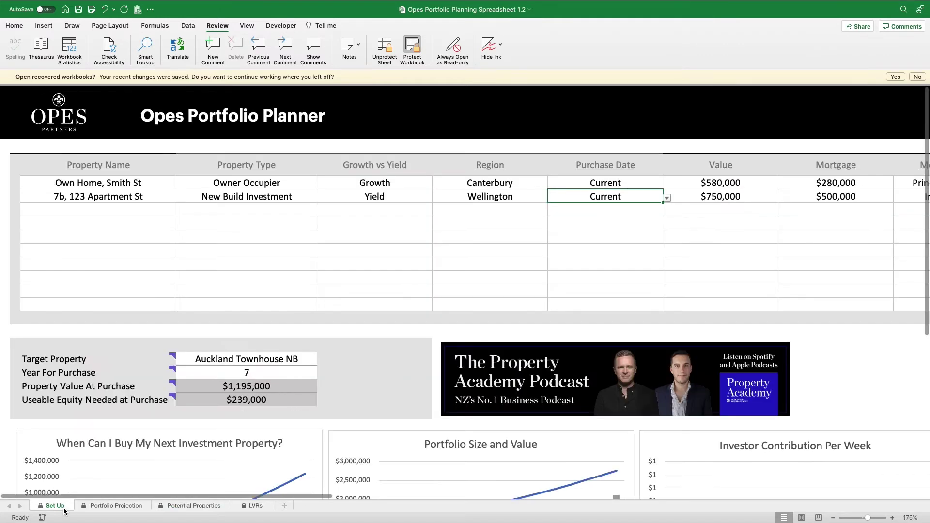
scroll(145, 445, down, 5)
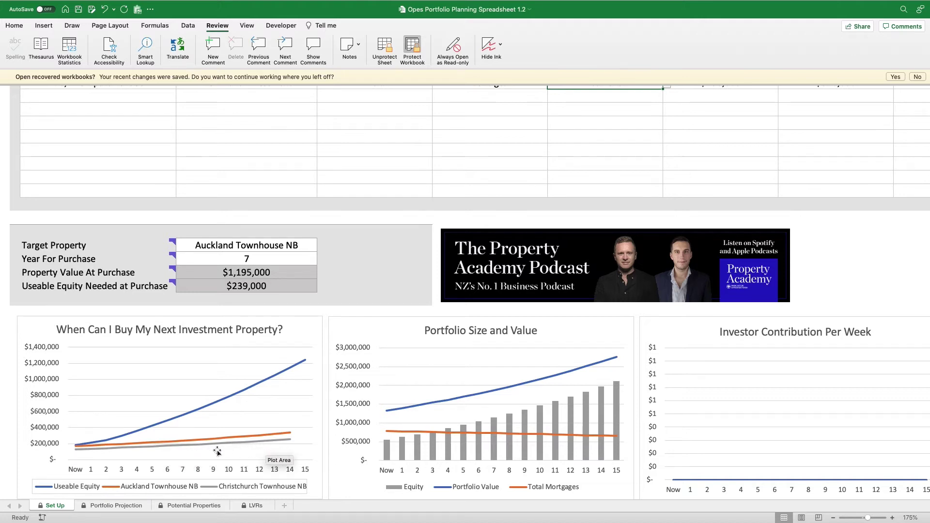
click(189, 505)
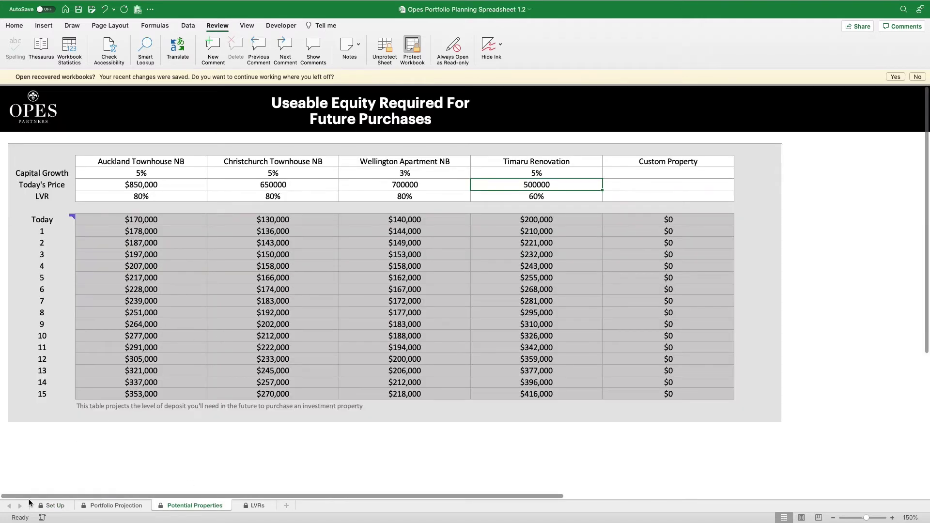
click(54, 507)
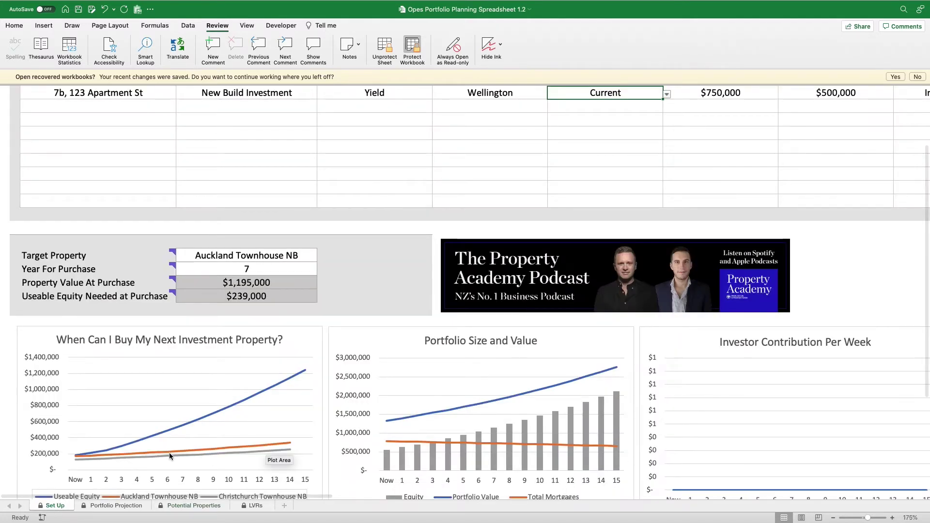
Rename the Auckland Townhouse NB column on the Potential Properties sheet as Timaru Renovation.
click(196, 505)
click(111, 161)
text(Timar)
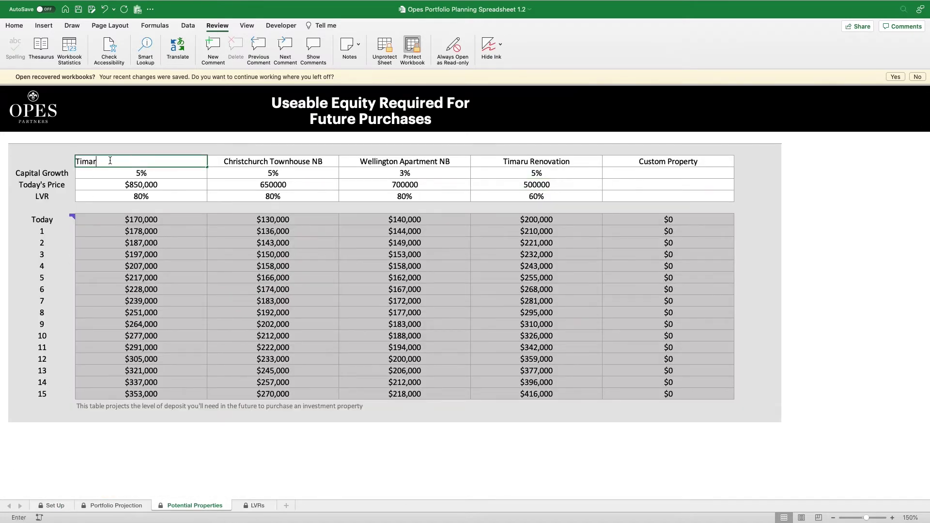
text(u Reno)
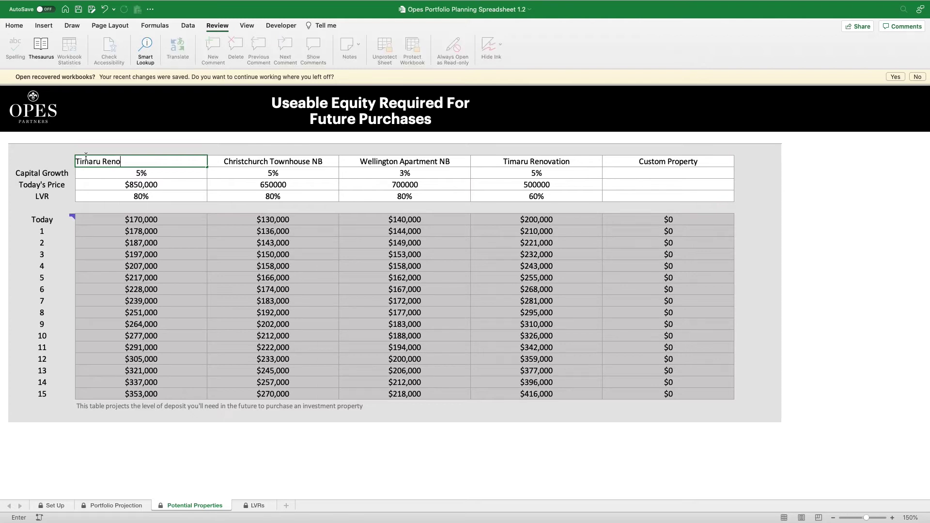
text(vation)
key(Return)
Set today's price to $500,000 and the LVR to 60% in the first property column.
key(Down)
key(Down)
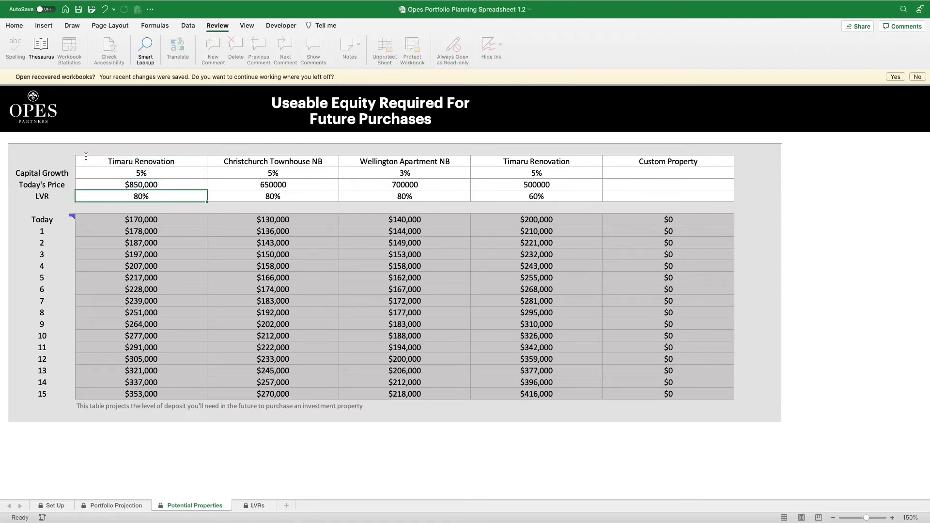
key(Up)
text(500)
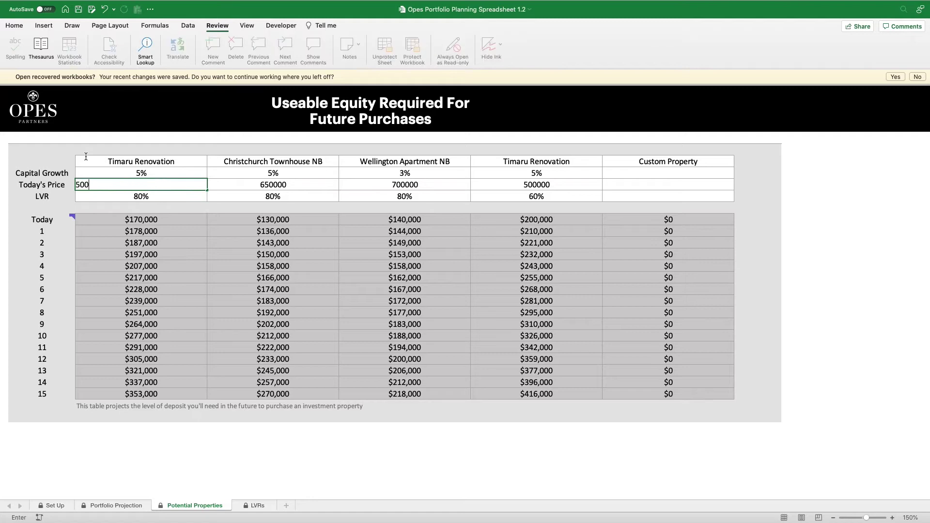
key(Return)
text(60)
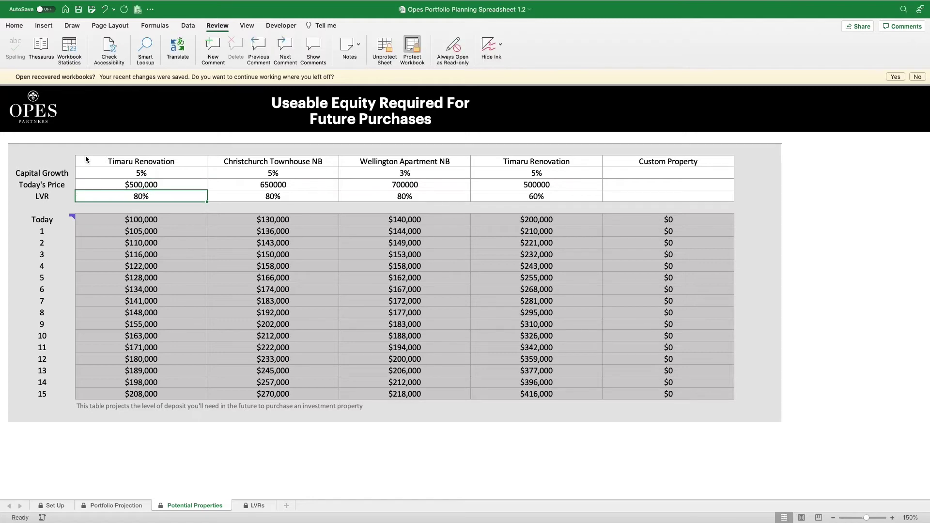
key(Return)
click(86, 156)
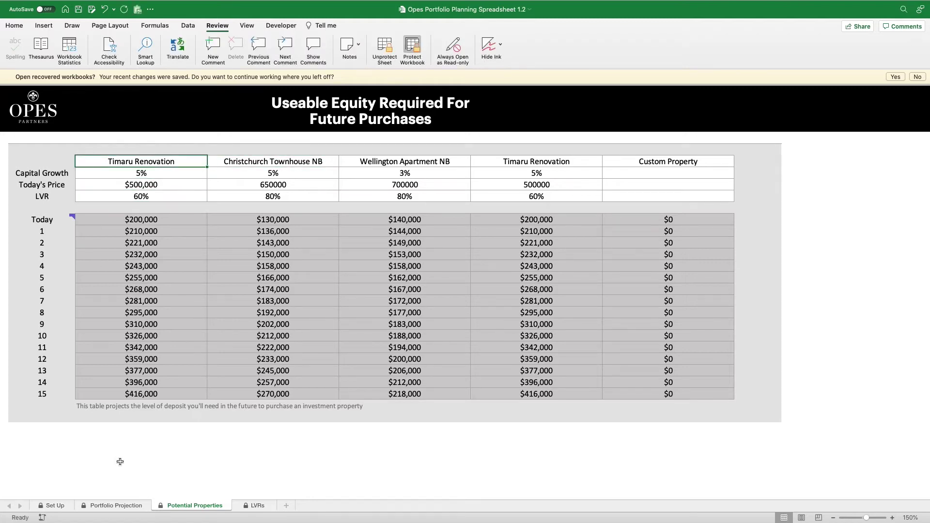
Compare useable equity with the Timaru Renovation line in the Set Up sheet's next-investment-property chart.
click(60, 506)
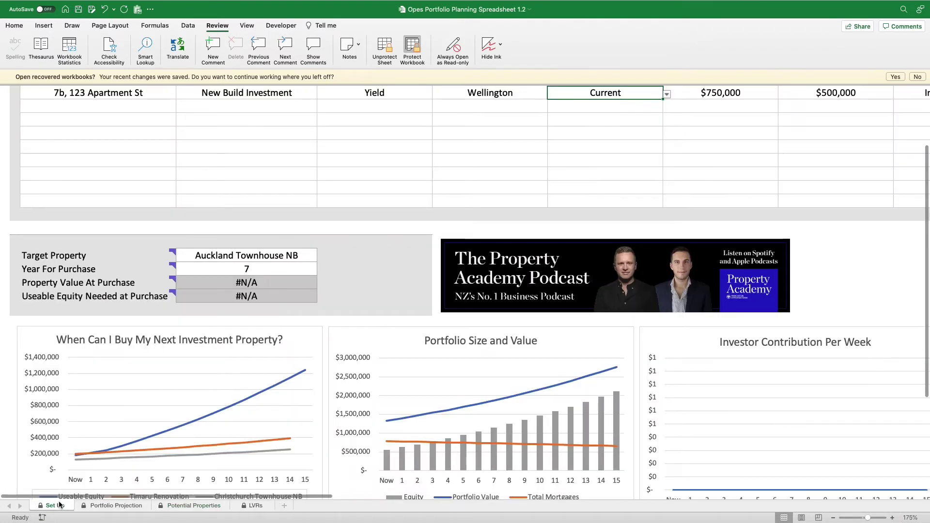
scroll(97, 470, down, 3)
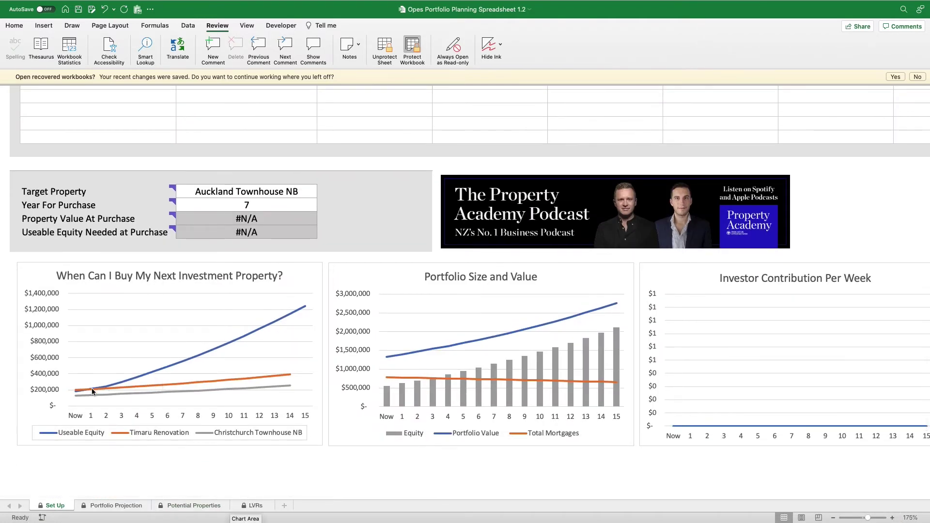
mouse_move(82, 391)
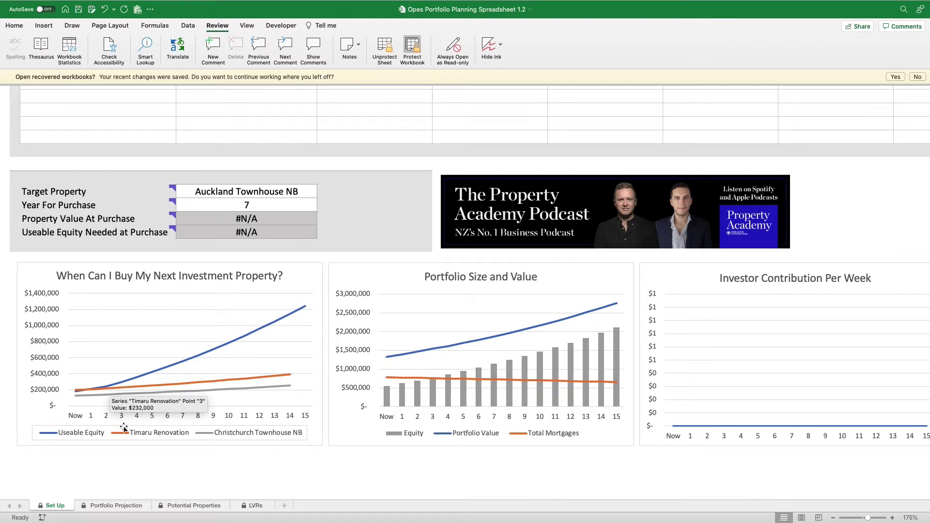
mouse_move(129, 383)
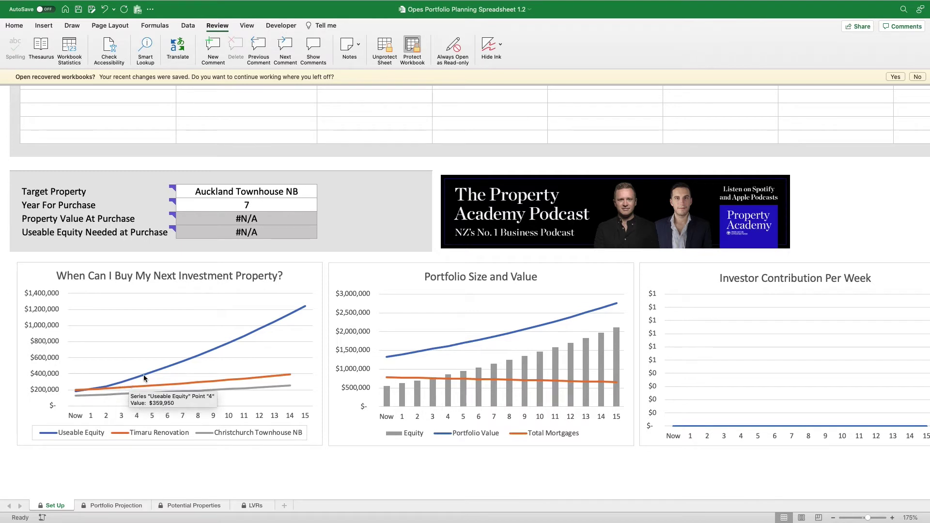
Choose Timaru Renovation as the Target Property on the Set Up sheet.
click(286, 195)
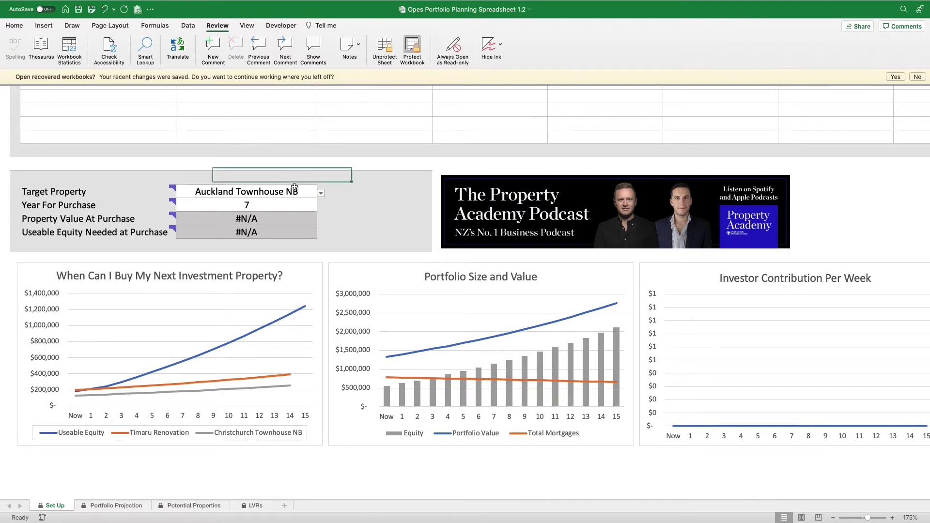
click(321, 194)
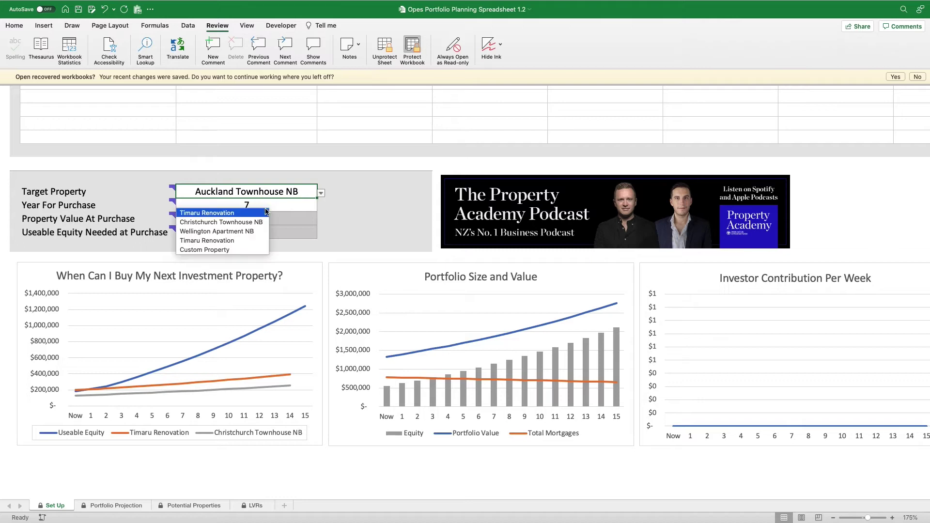
click(265, 214)
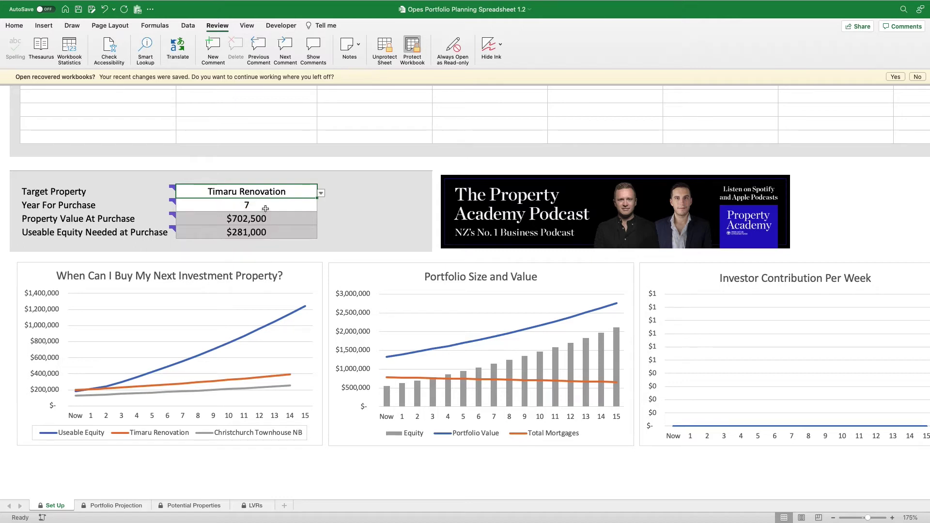
Try year 2 as the target property's Year For Purchase, and settle on year 1.
click(265, 208)
click(320, 207)
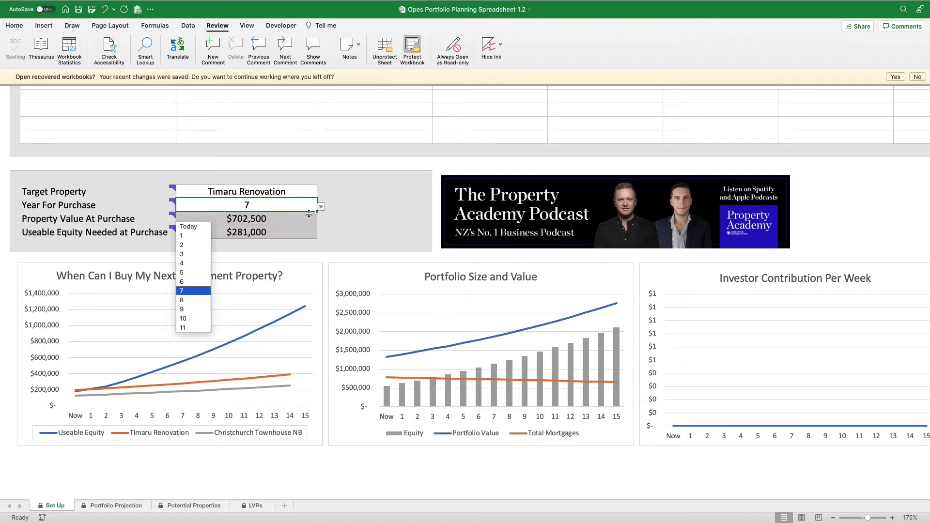
click(200, 244)
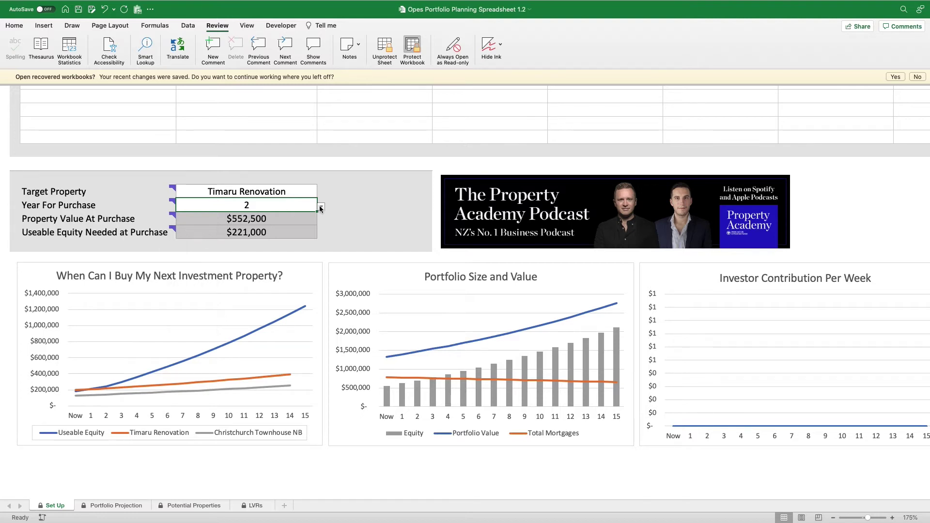
click(321, 207)
click(198, 235)
scroll(239, 217, up, 5)
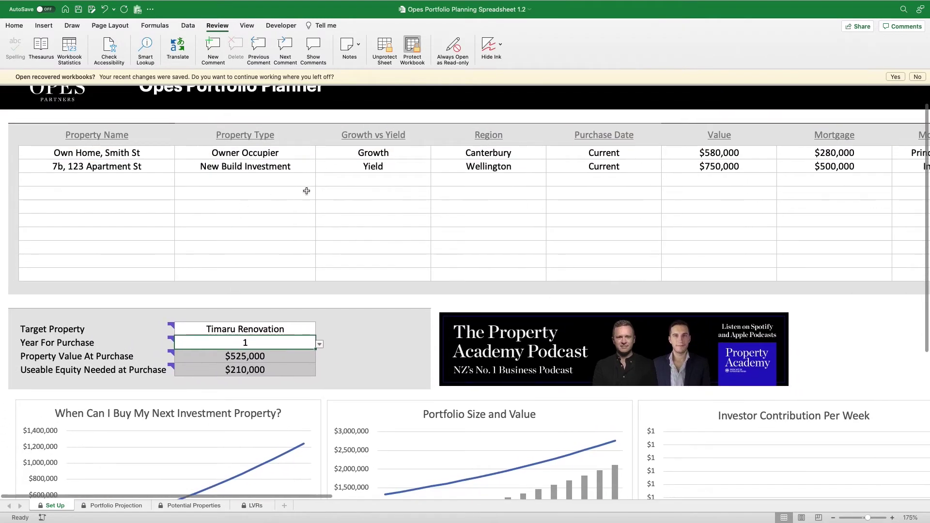
click(730, 166)
click(732, 193)
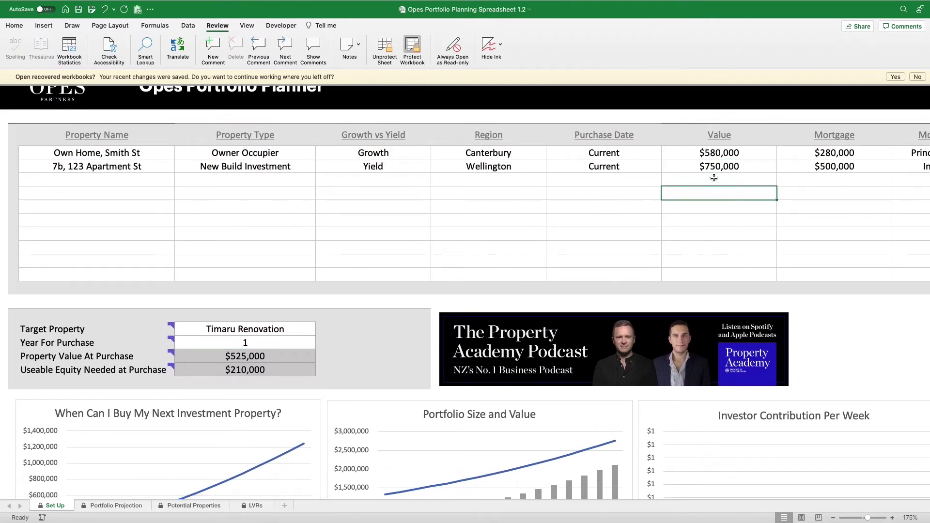
scroll(274, 384, down, 2)
Rename the first property column on the Potential Properties sheet back to Auckland Townhouse NB.
click(184, 509)
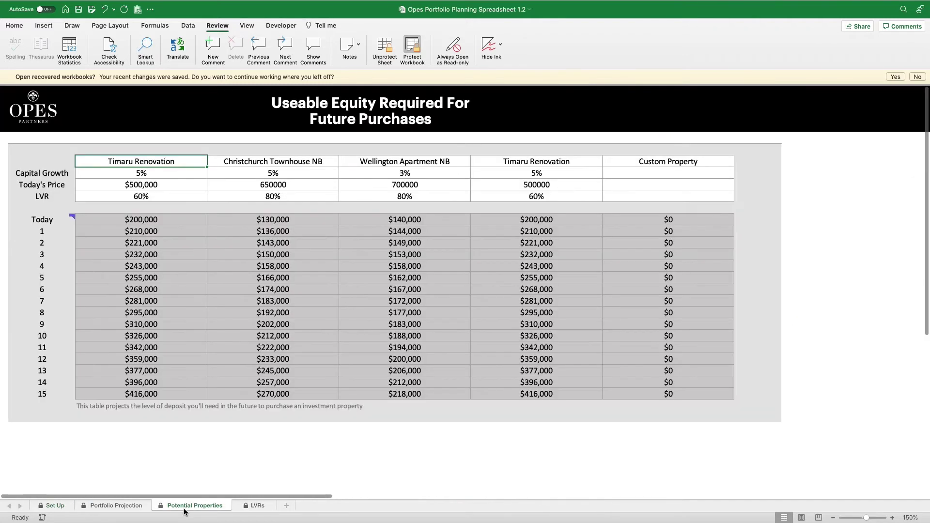
text(A)
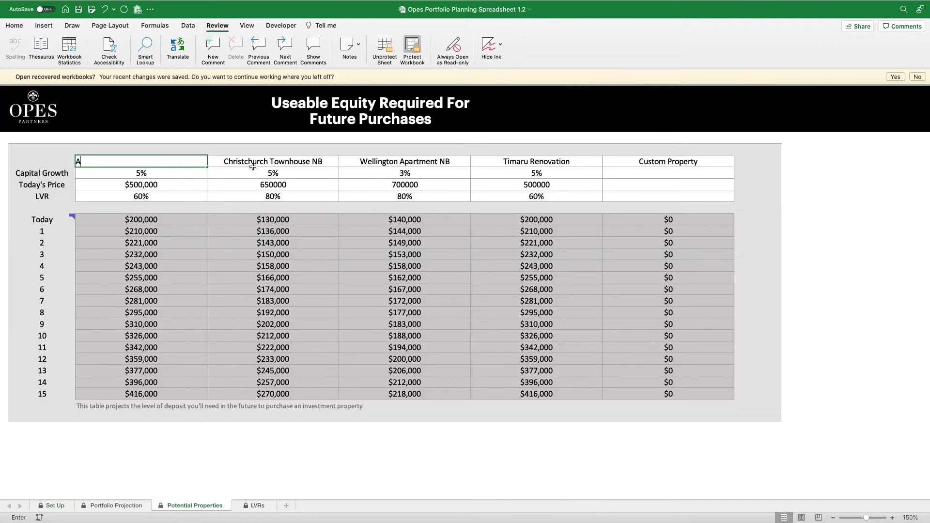
text(uckland Towb)
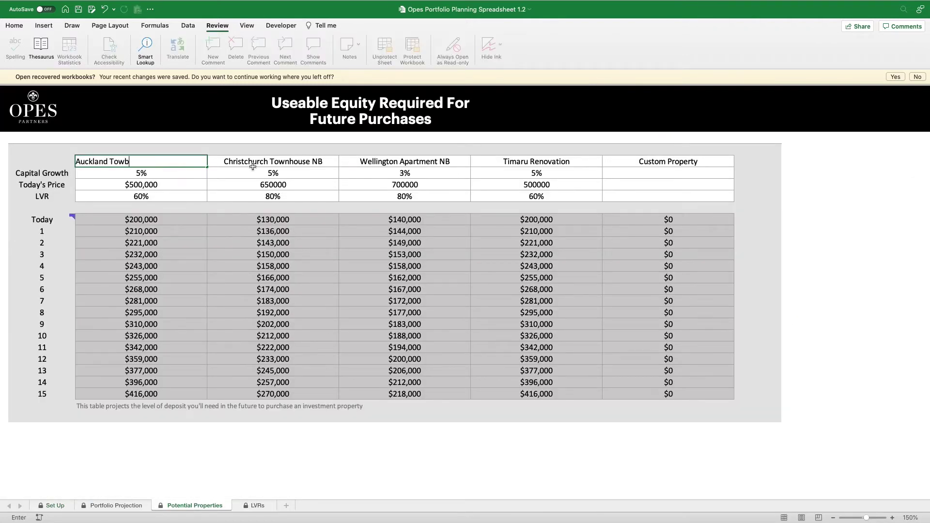
key(BackSpace)
text(nhouse NB)
key(Return)
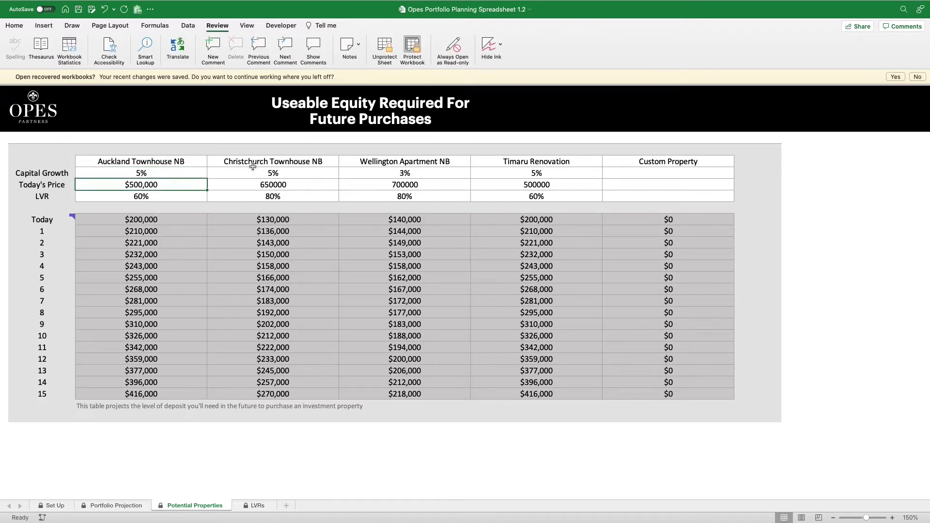
Set the Auckland Townhouse NB column's price today to $850,000 and its LVR to 80%.
text(85)
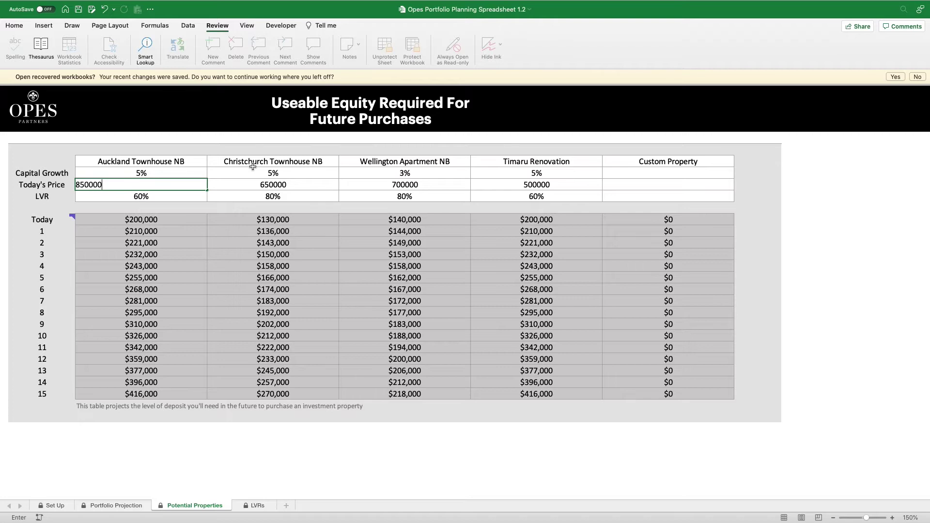
key(Return)
text(80)
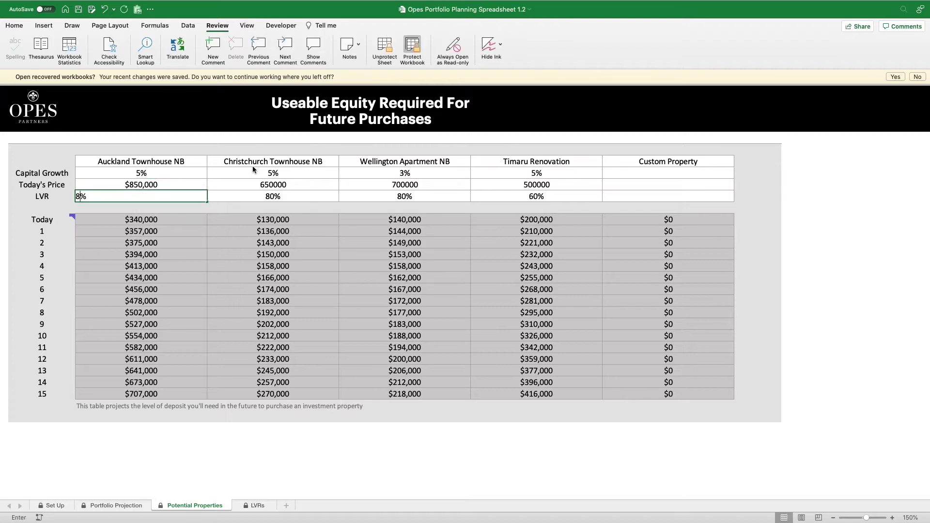
click(252, 166)
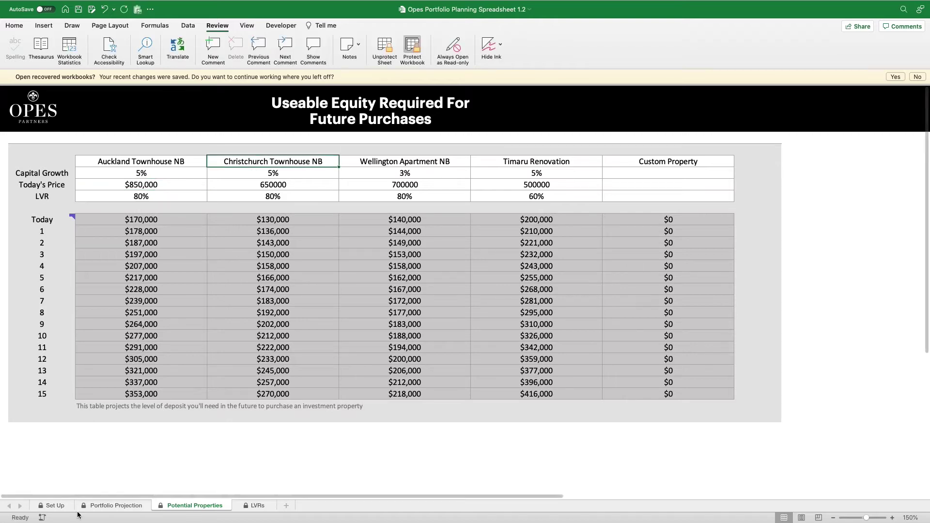
Compare current useable equity with the Auckland Townhouse NB line in the Set Up sheet's next-investment-property chart.
click(53, 506)
scroll(122, 421, down, 3)
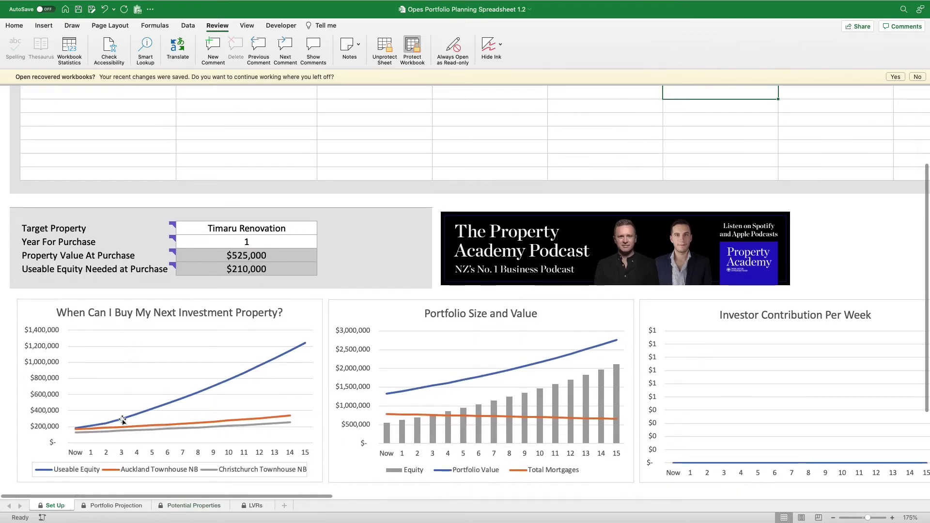
mouse_move(75, 429)
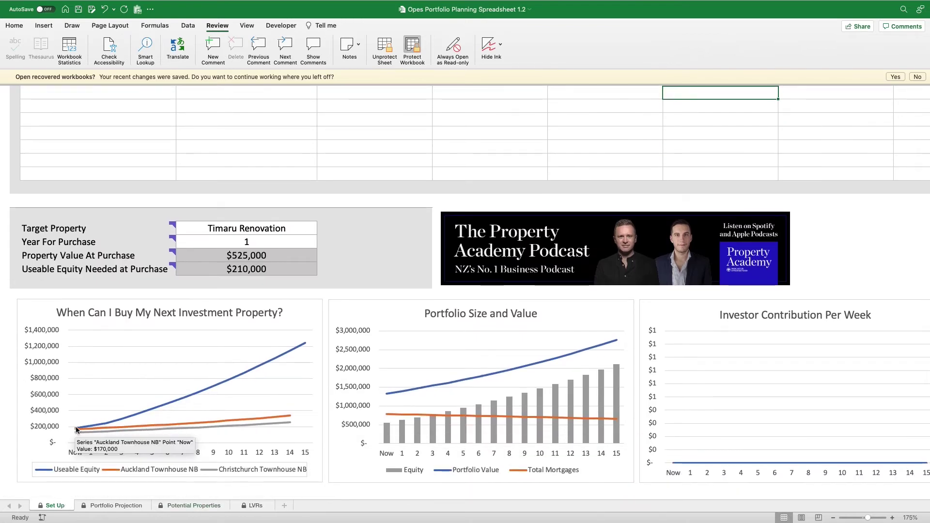
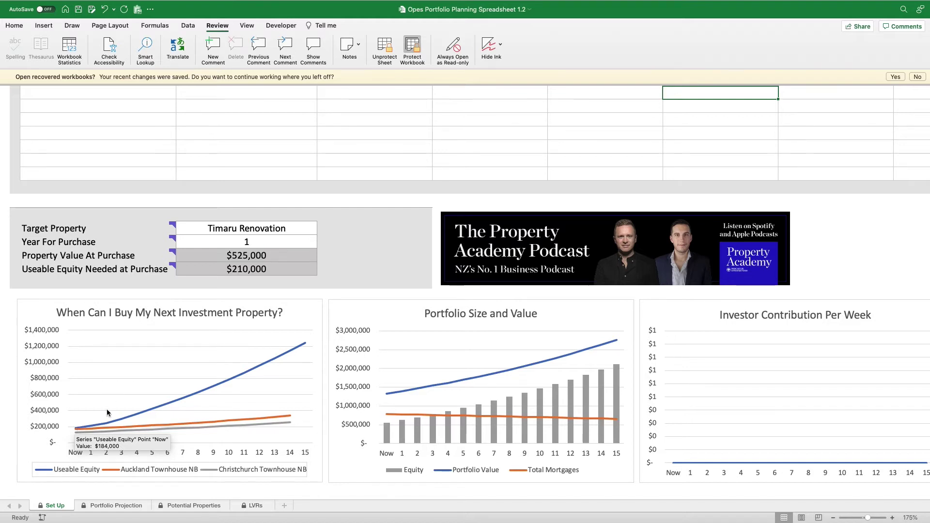
Set the Target Property to Auckland Townhouse NB and its Year For Purchase to Today.
click(278, 241)
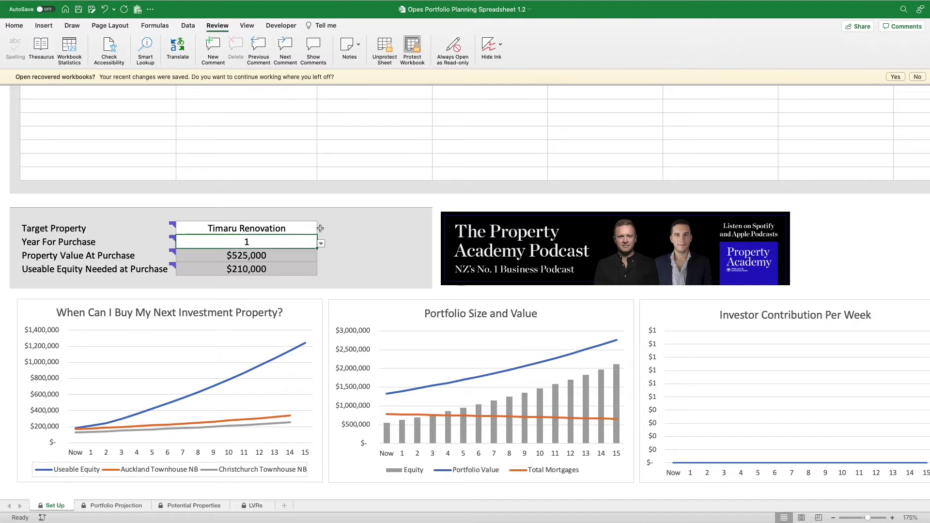
click(308, 228)
click(321, 229)
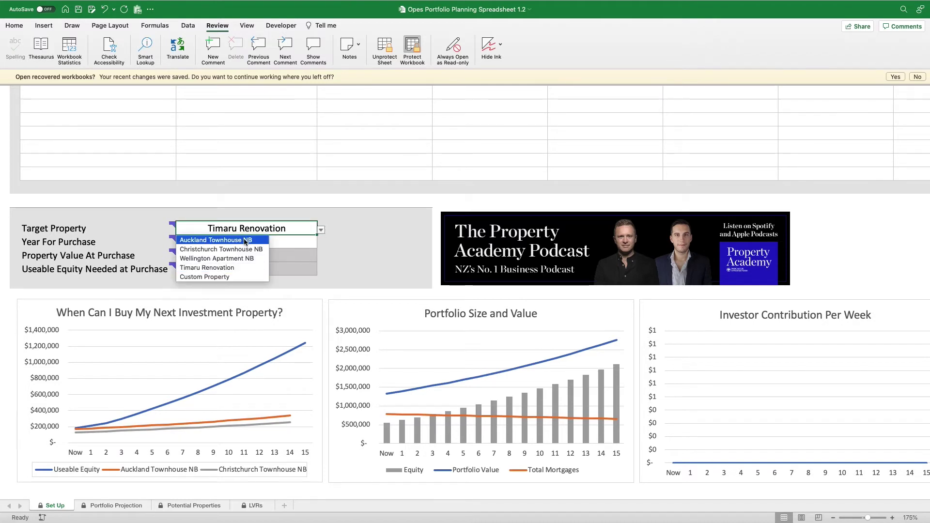
click(281, 239)
click(281, 246)
click(321, 243)
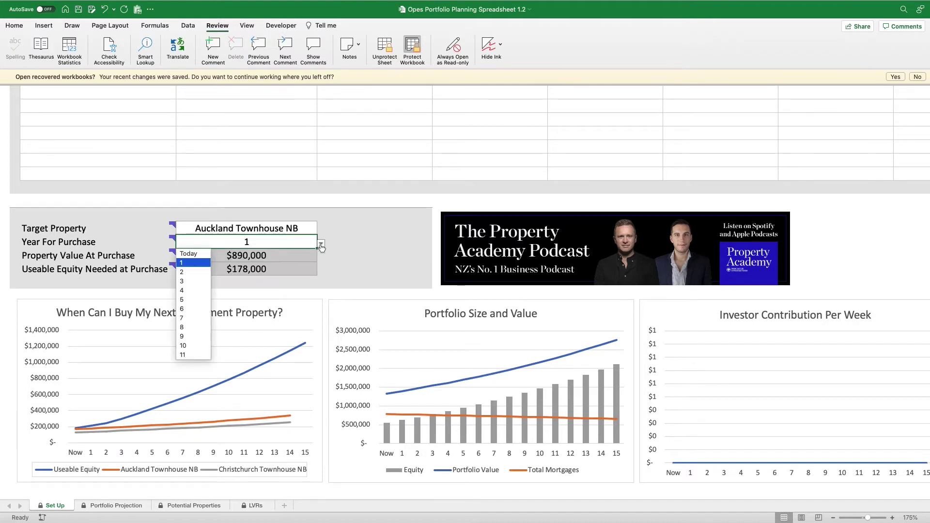
click(182, 262)
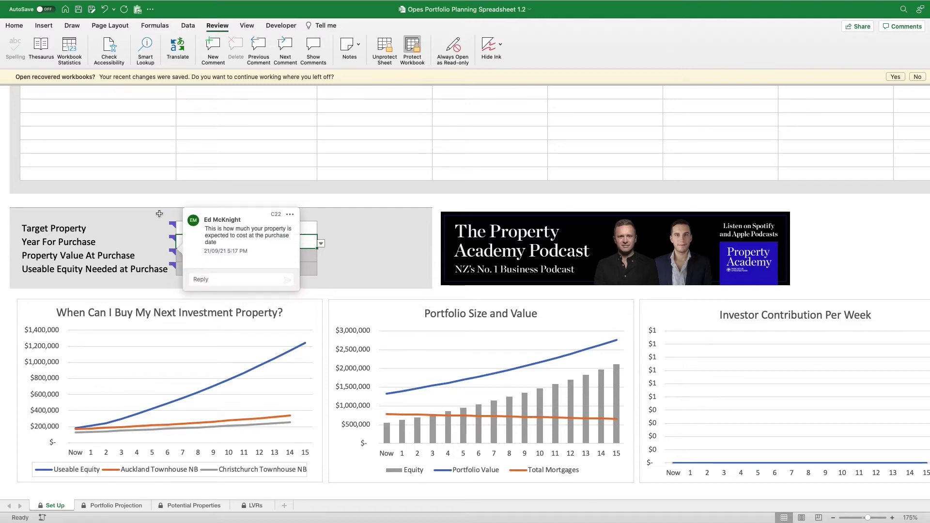
click(321, 243)
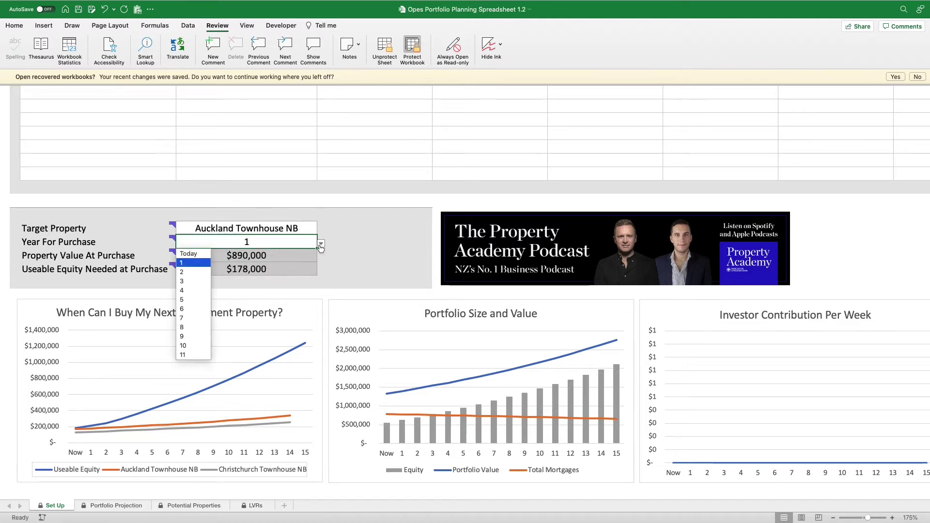
click(193, 252)
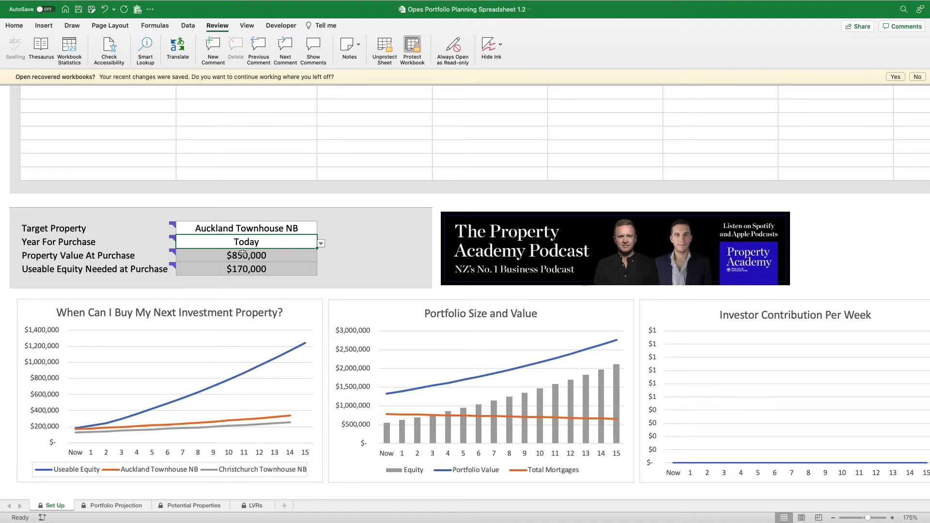
Enter "Auckland townhouse Example" as the name of a new property in the first empty row of the Set Up table.
scroll(242, 252, up, 5)
click(99, 210)
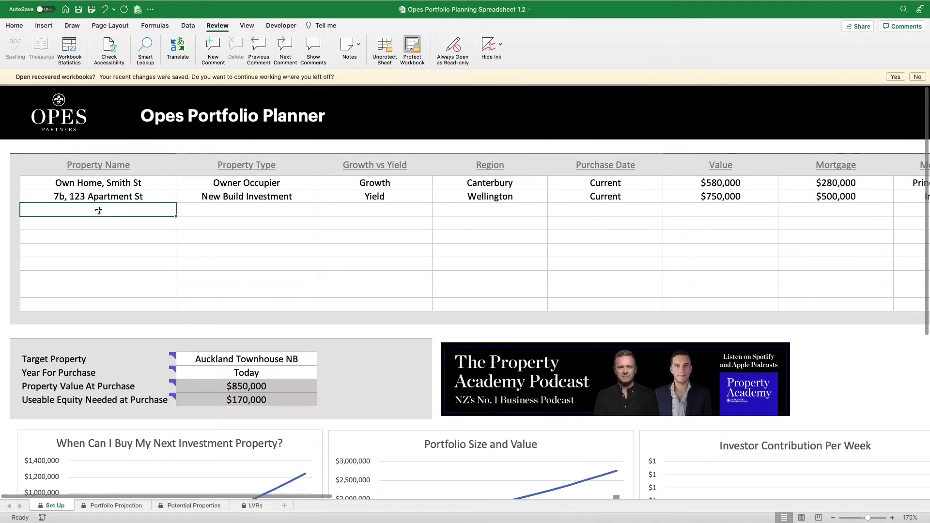
text(Auckla)
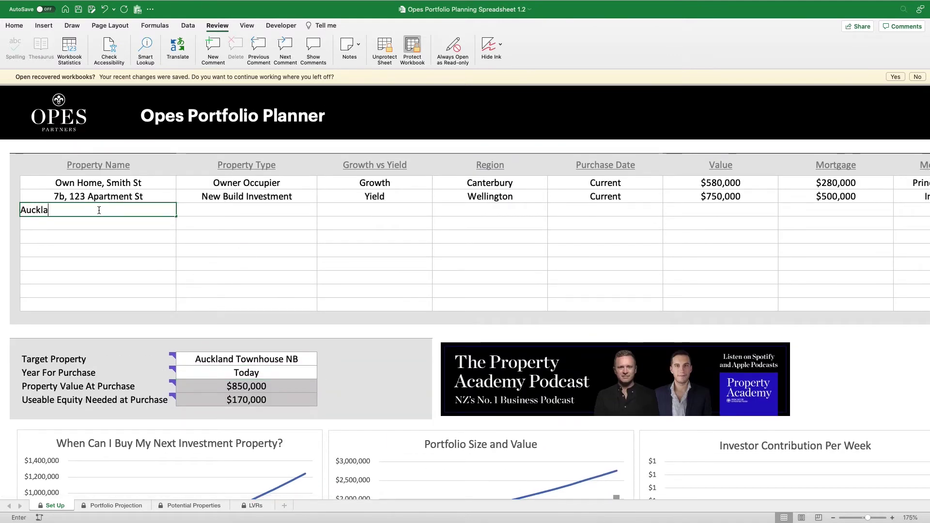
text(nd townhouse Exam)
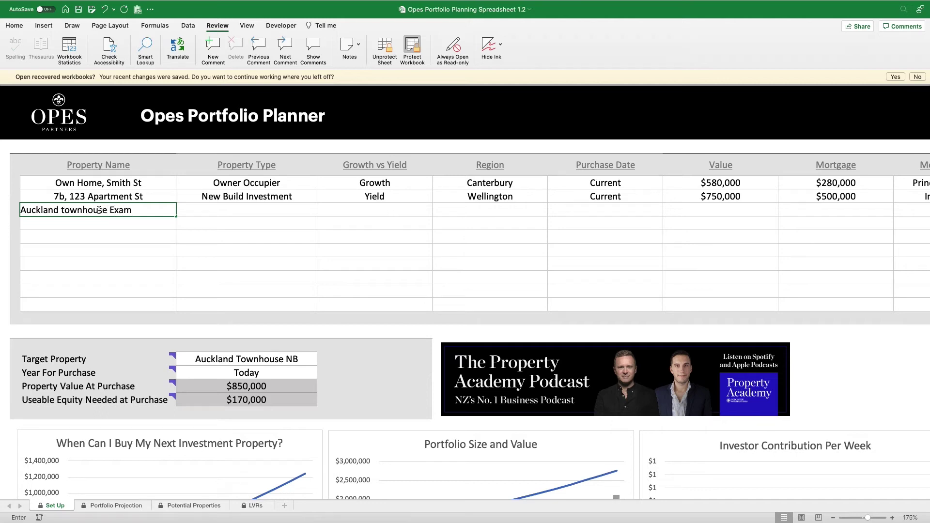
text(ple)
key(Tab)
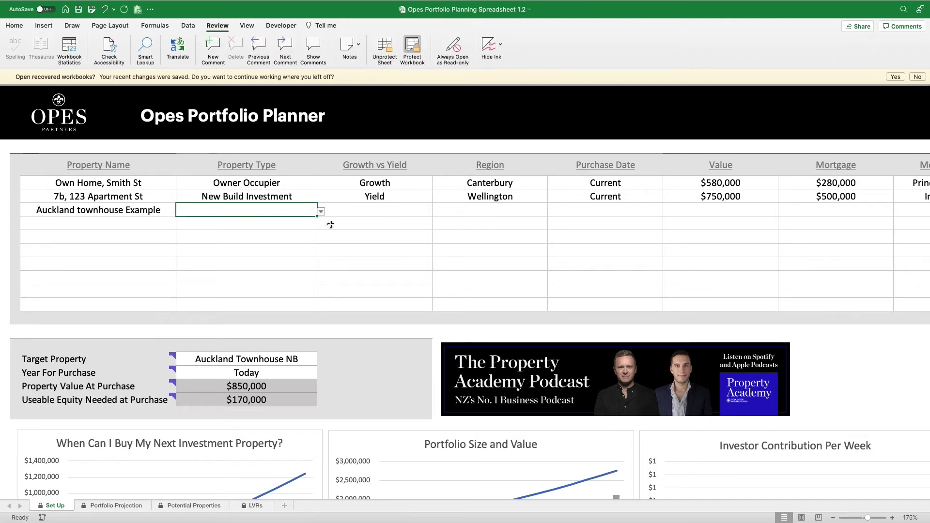
Set the Auckland townhouse Example row's property type to New Build Investment and its Growth vs Yield value to Growth.
click(321, 212)
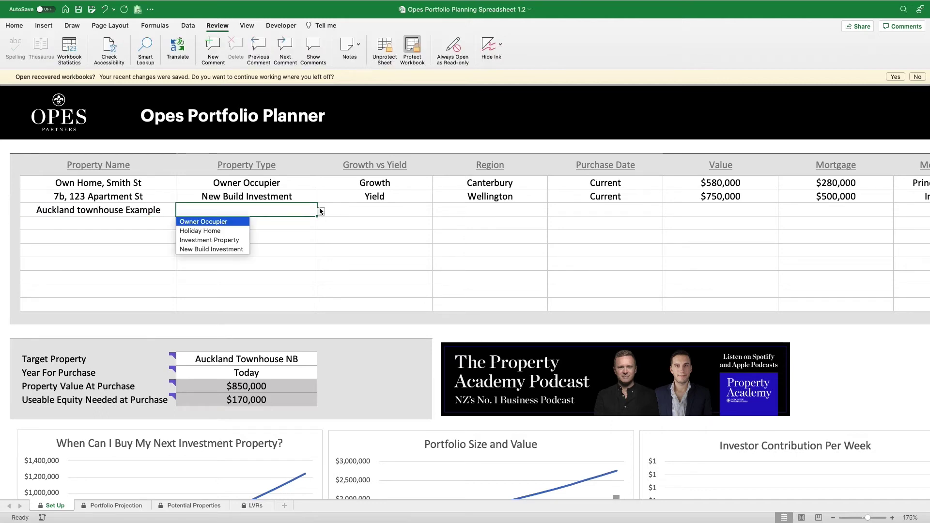
click(201, 249)
click(417, 210)
click(436, 212)
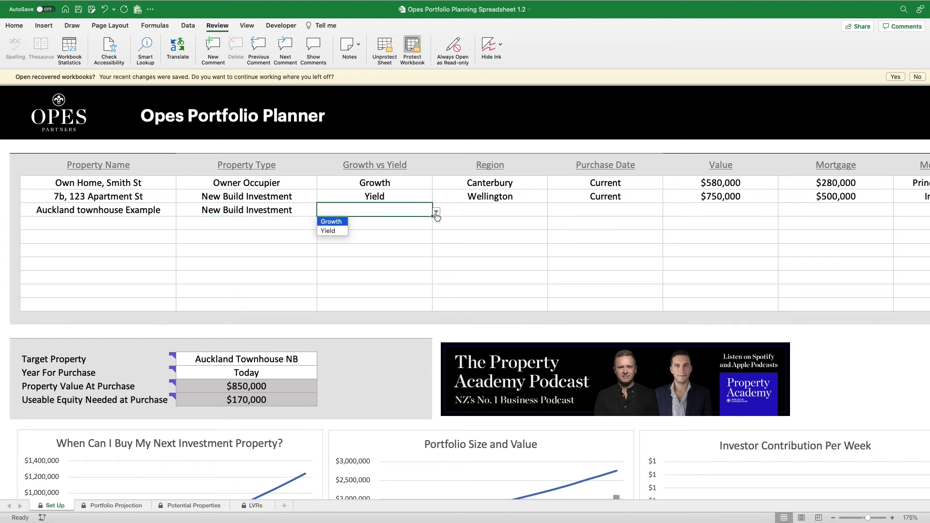
click(327, 223)
Set the Auckland townhouse Example row's region to Auckland and its purchase date to Current.
click(504, 212)
click(551, 211)
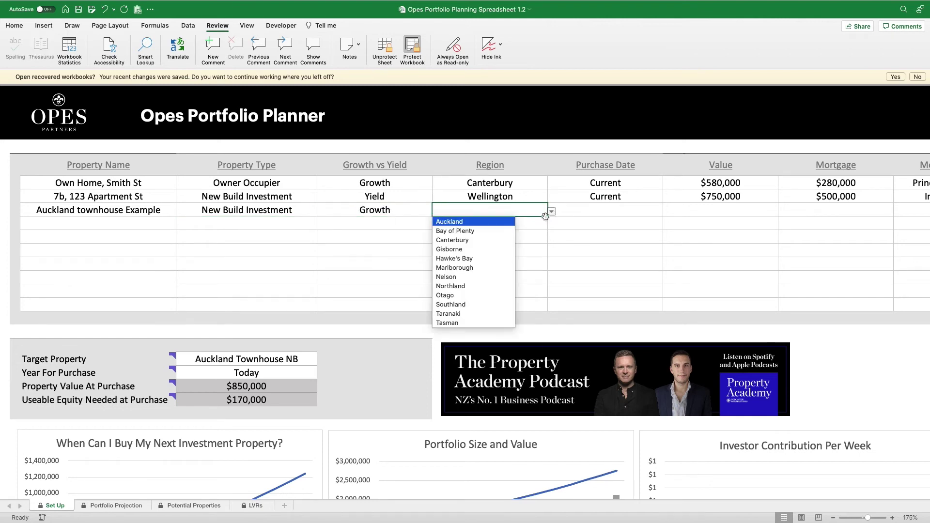
click(496, 222)
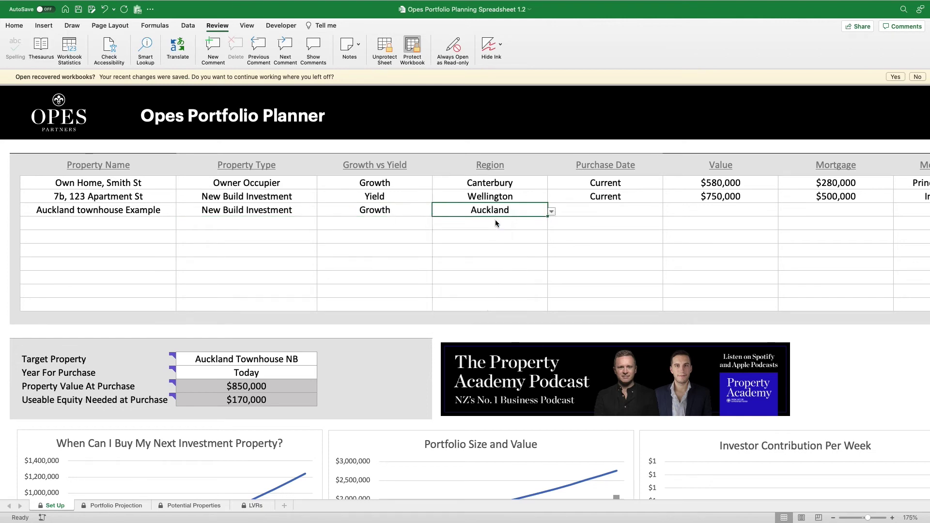
click(595, 215)
click(667, 211)
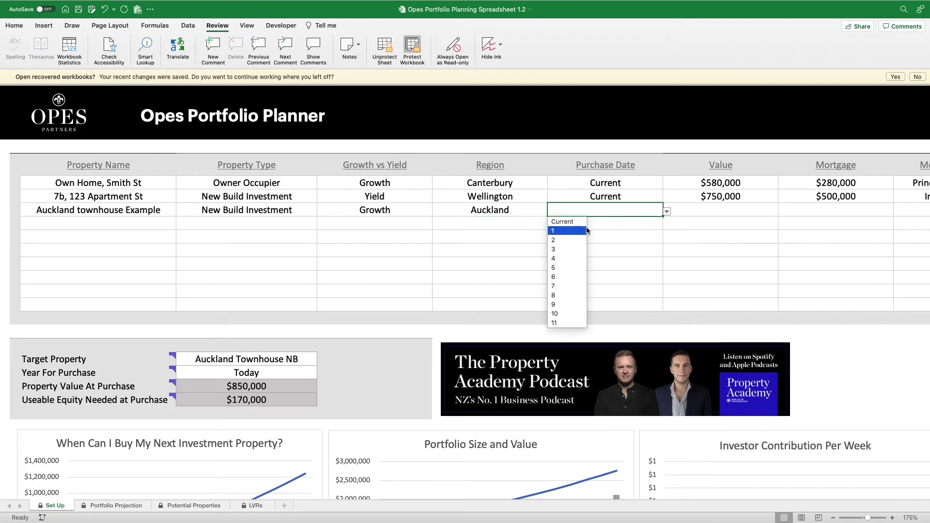
click(581, 226)
Enter $850,000 as both the value and the mortgage of the Auckland townhouse Example.
scroll(696, 210, right, 5)
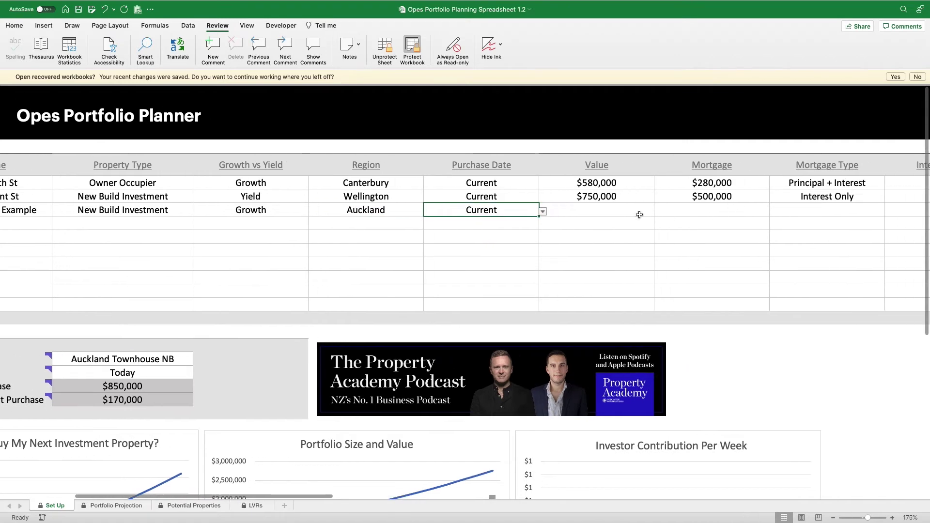
click(621, 211)
text(850)
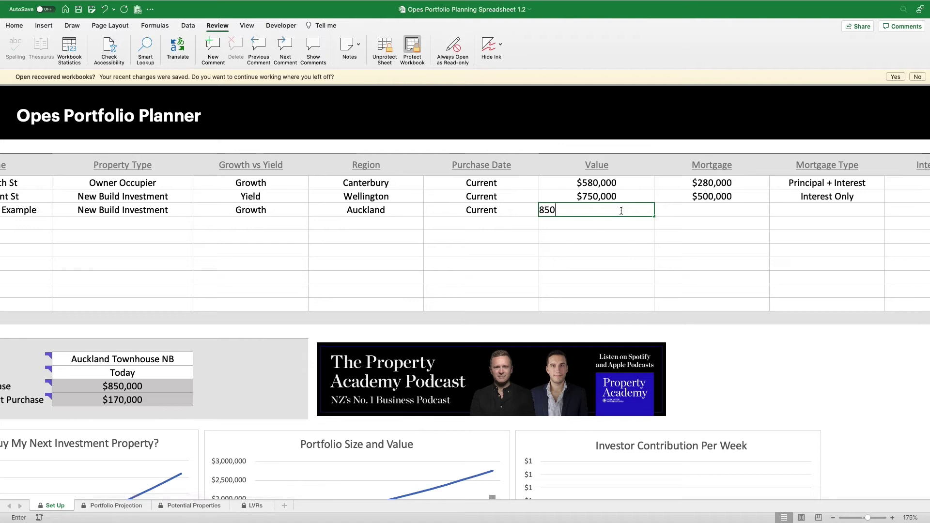
text(,000)
key(Tab)
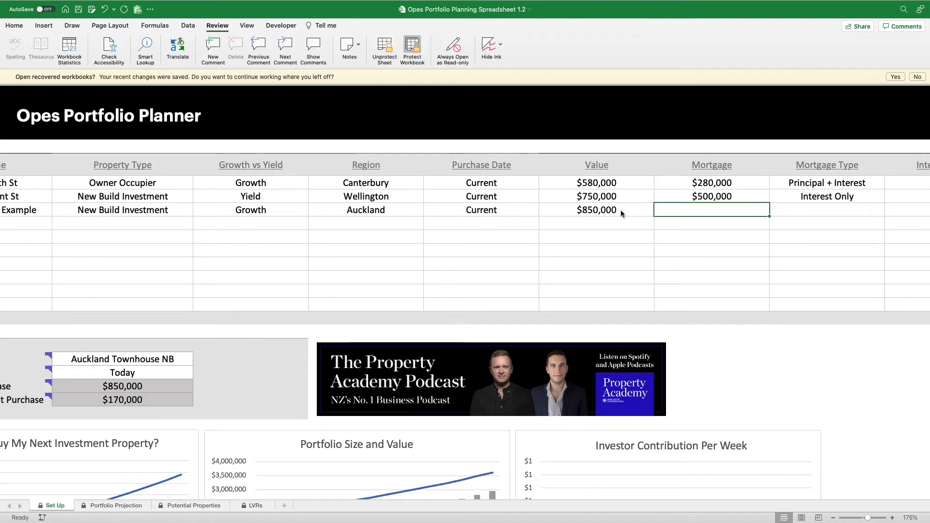
text(850000)
key(Return)
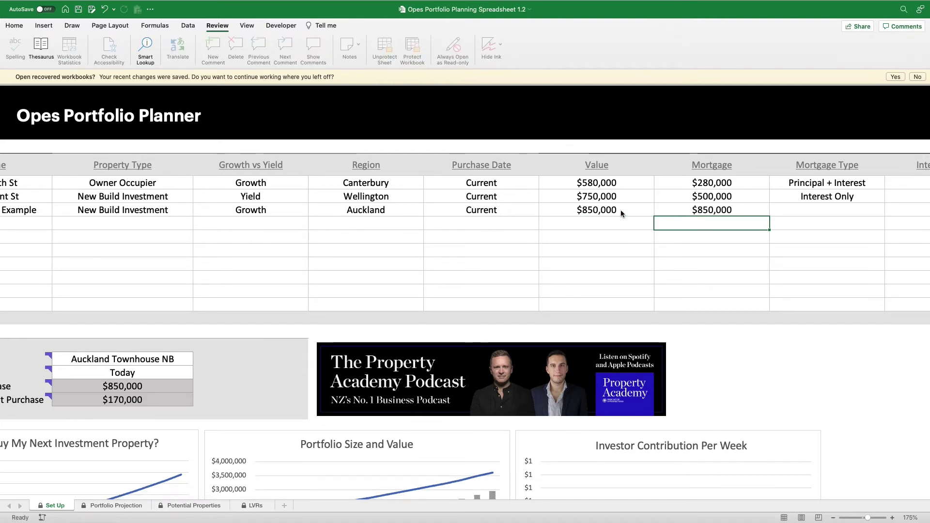
key(Up)
key(Right)
Make the Auckland townhouse Example's mortgage Interest Only with an interest rate of 2.6%.
scroll(644, 204, right, 5)
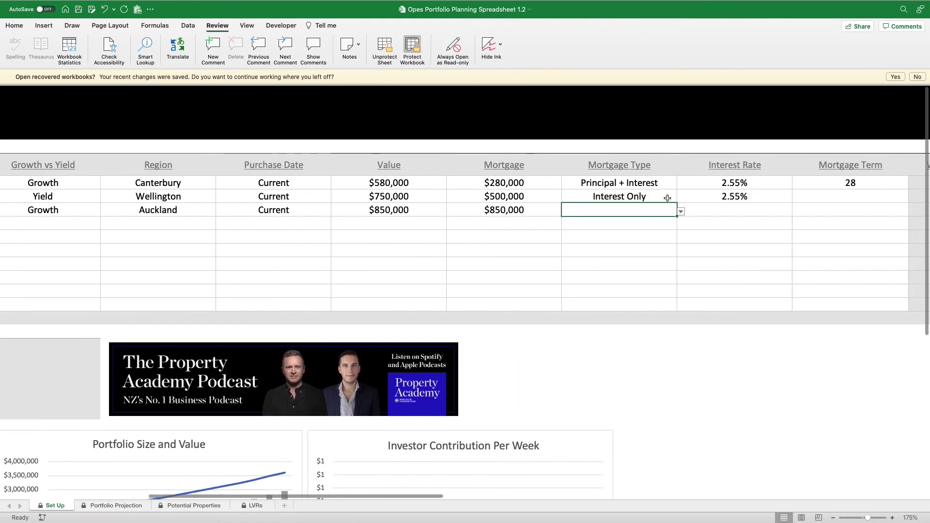
click(558, 212)
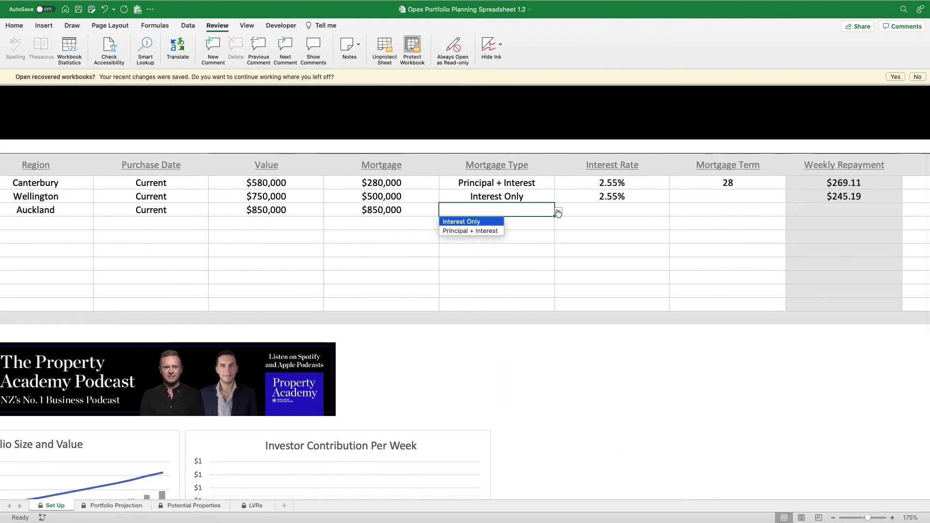
click(480, 223)
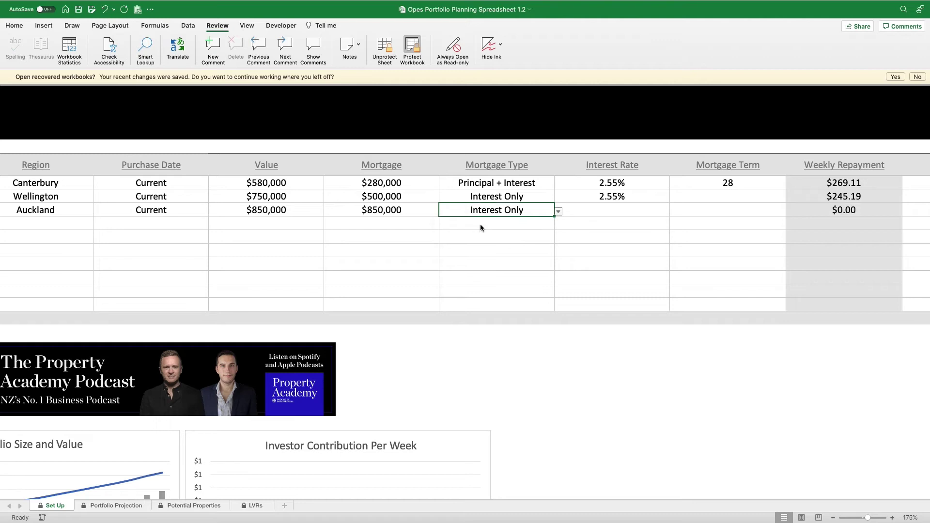
click(628, 213)
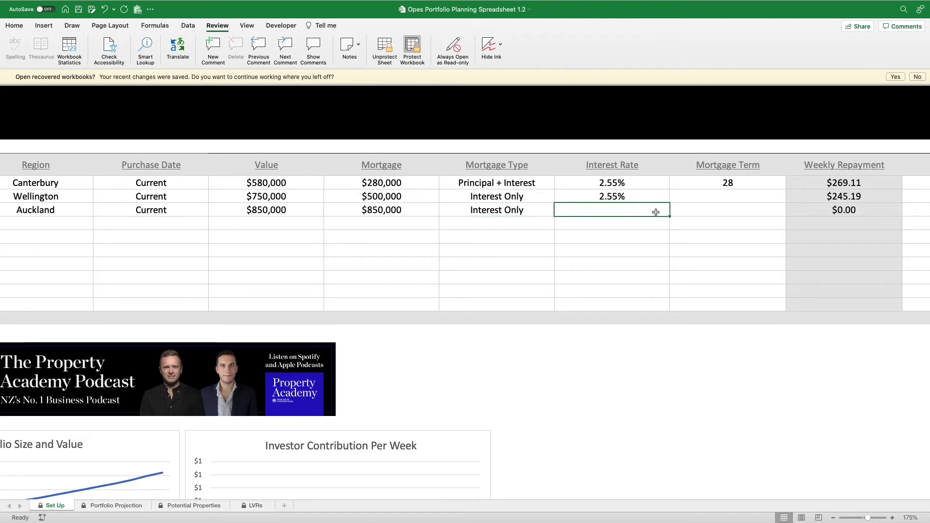
text(2.6)
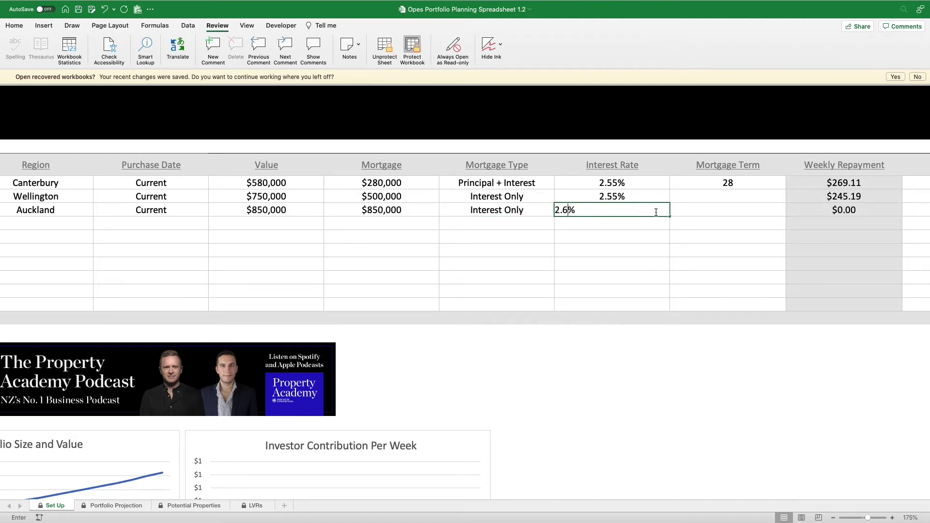
key(Return)
key(Up)
Leave the Auckland townhouse Example's mortgage term blank, and enter a 6% growth rate and a weekly cashflow of -75.
key(Tab)
key(Tab)
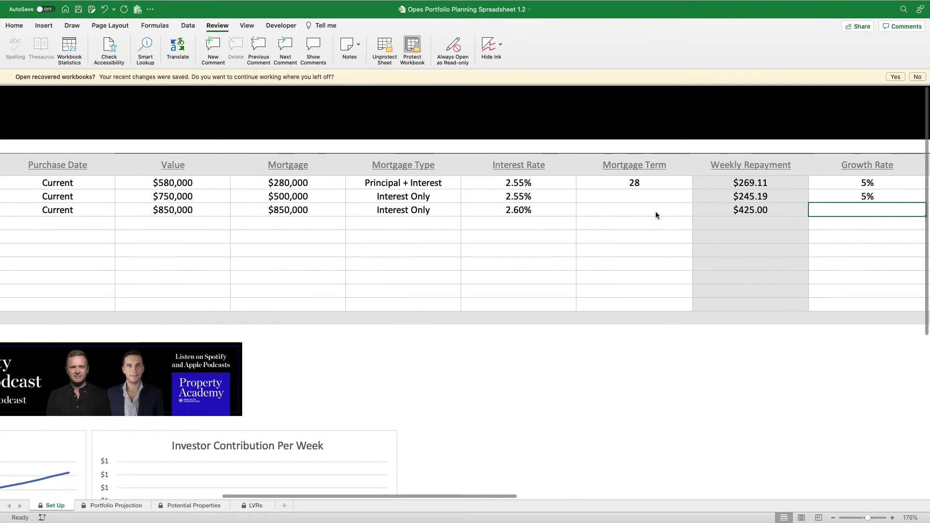
key(Tab)
key(shift+Tab)
key(shift+Tab)
key(Tab)
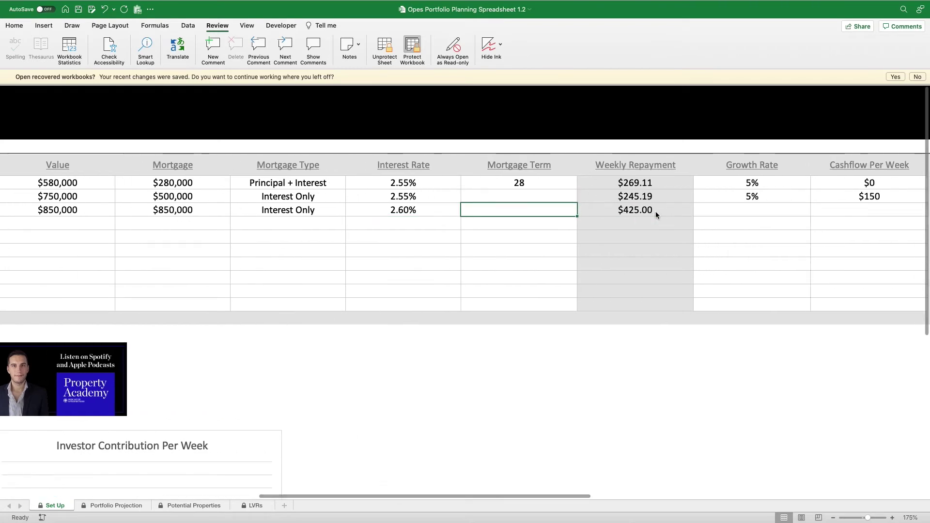
key(Tab)
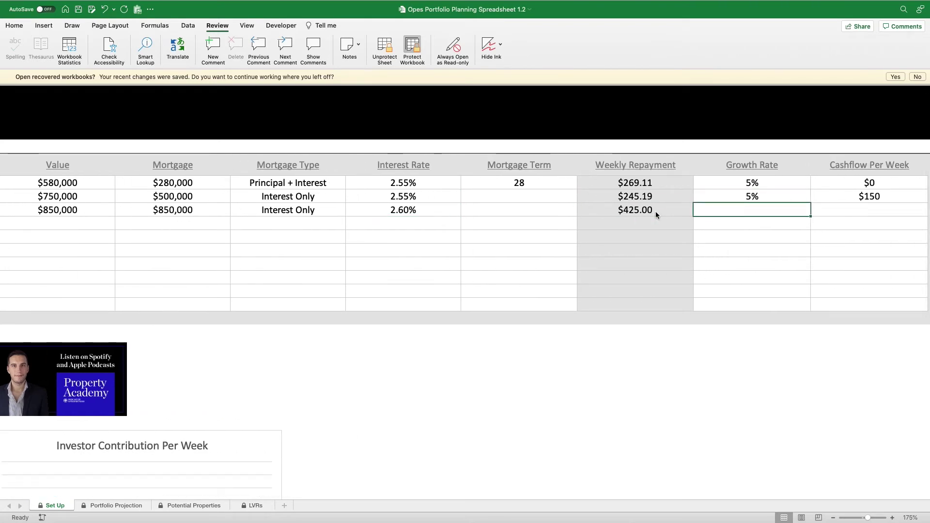
text(6)
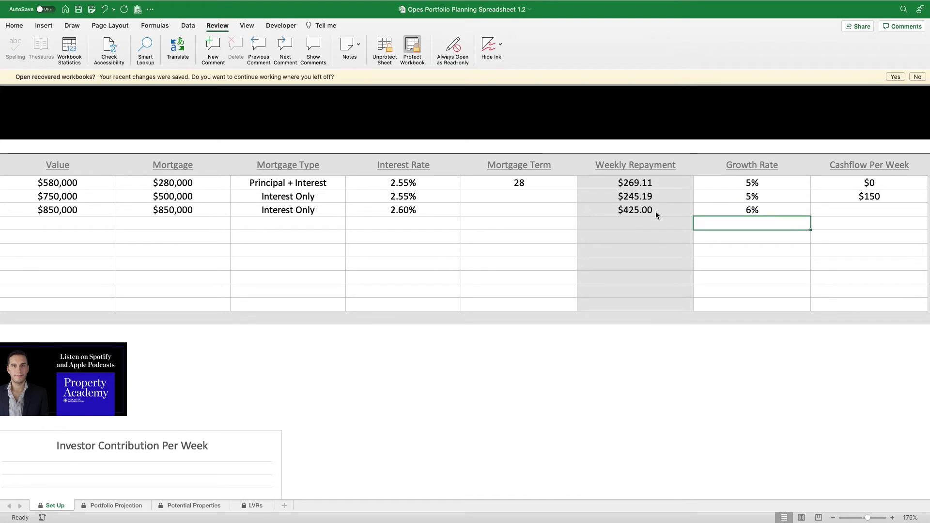
key(Tab)
text(-75)
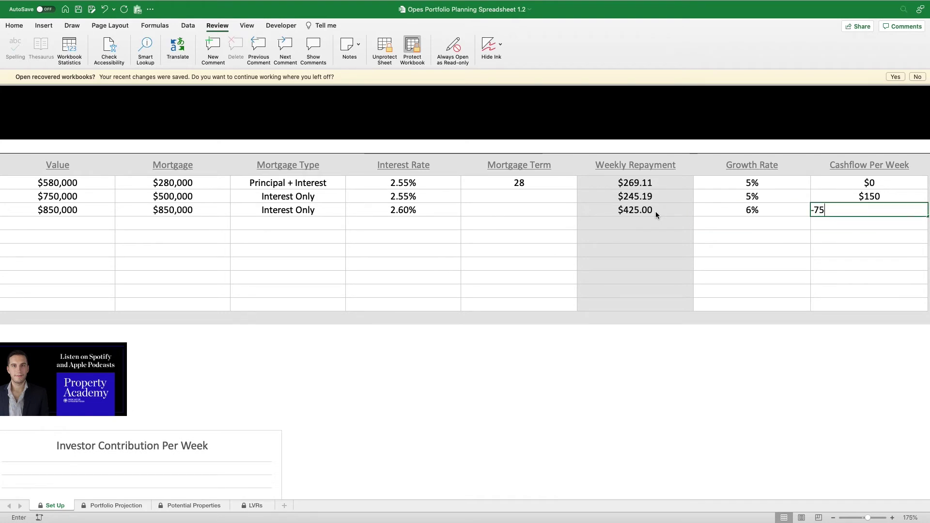
key(Return)
Examine how the added property affects the Useable Equity line in the next-investment-property chart.
scroll(655, 211, left, 10)
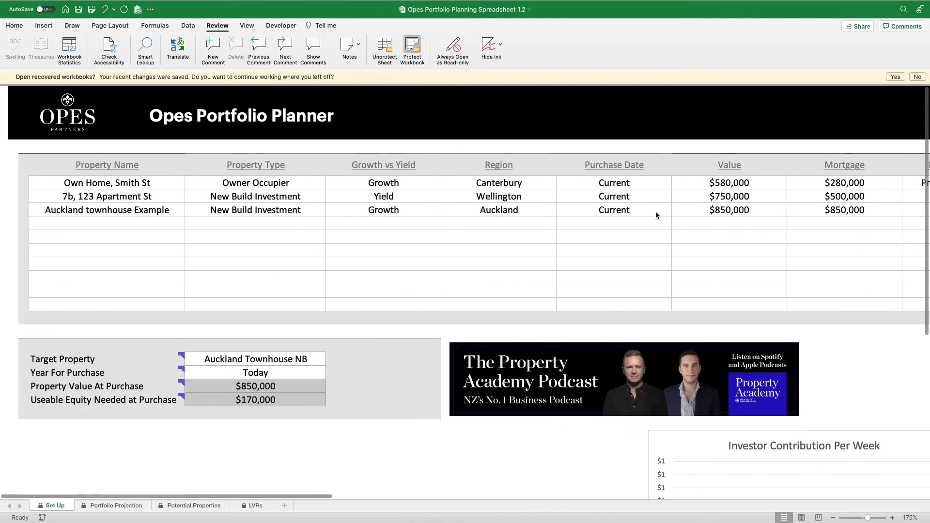
scroll(656, 212, down, 5)
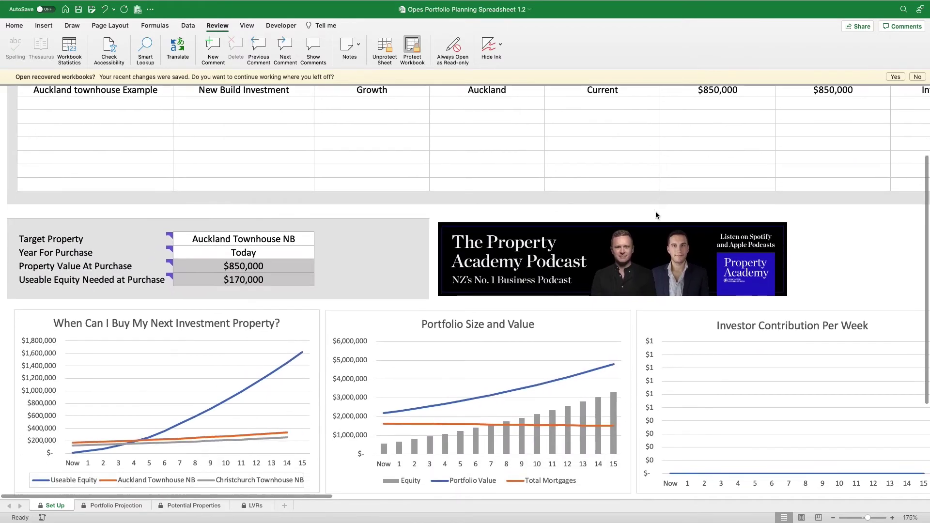
mouse_move(71, 427)
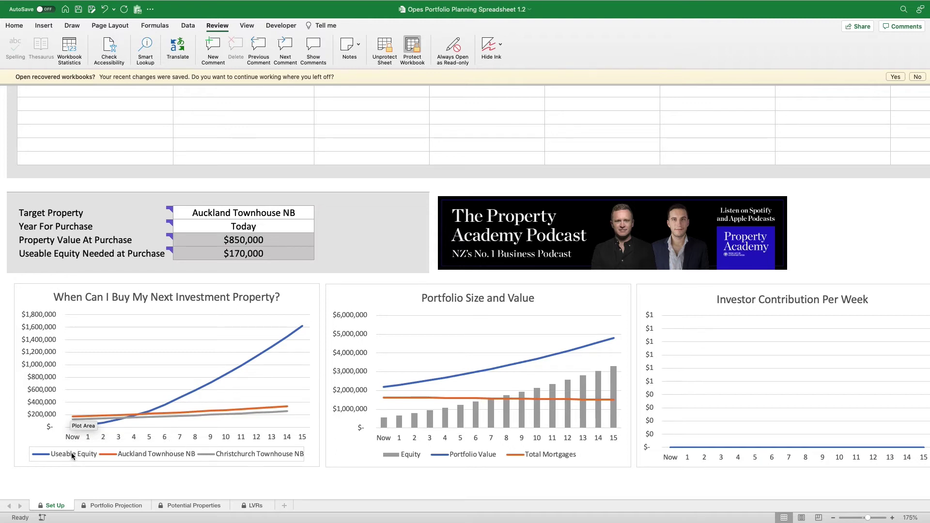
Change the Auckland townhouse Example's purchase date to year 1 and check the useable equity chart.
scroll(82, 436, up, 5)
click(580, 205)
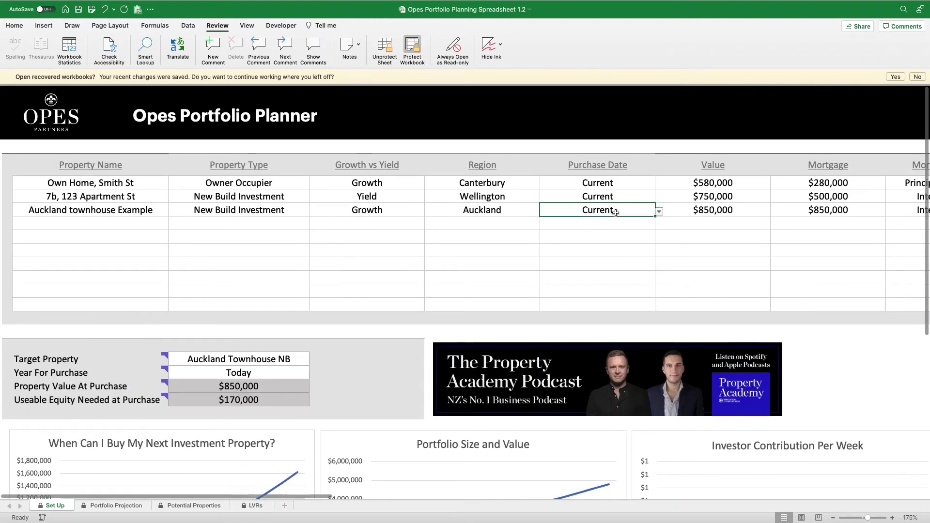
key(alt+Down)
key(Down)
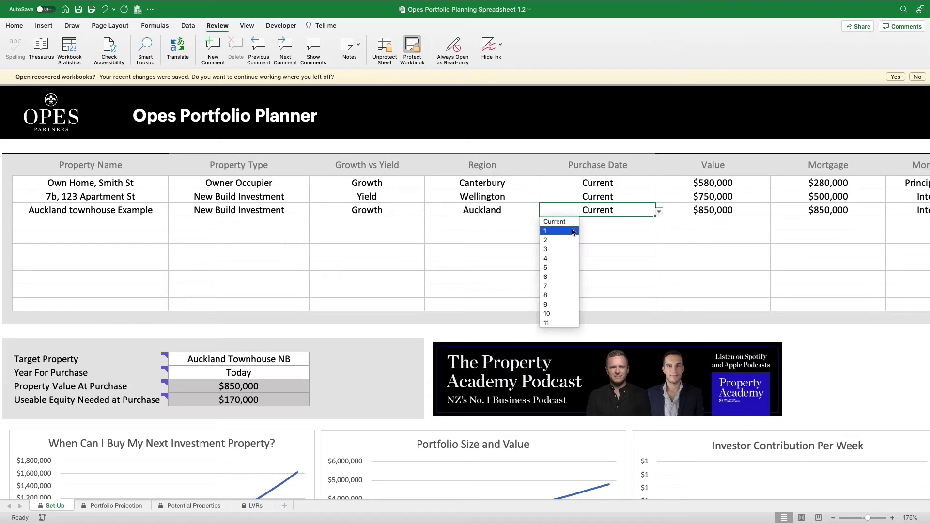
key(Return)
scroll(434, 276, down, 5)
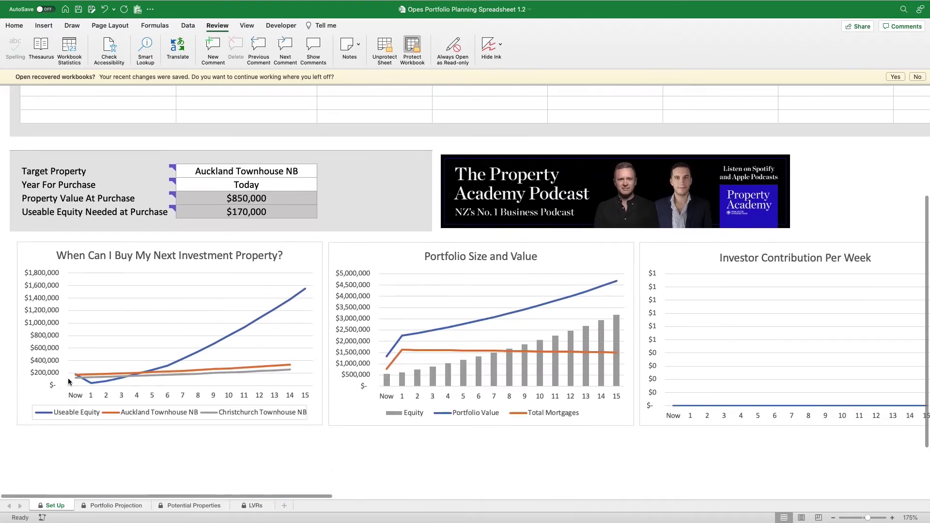
Check the next-investment-property chart and the Portfolio Projection totals for when useable equity covers a Christchurch townhouse.
mouse_move(91, 388)
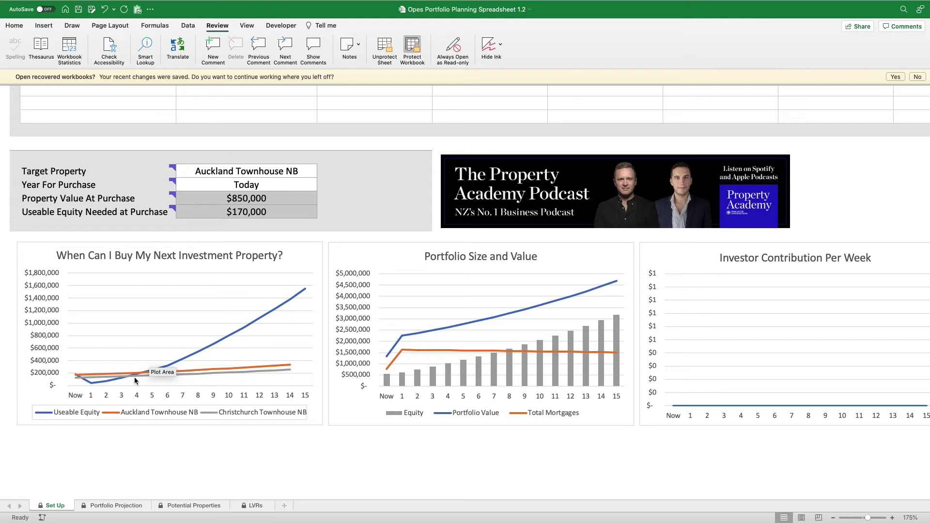
mouse_move(135, 379)
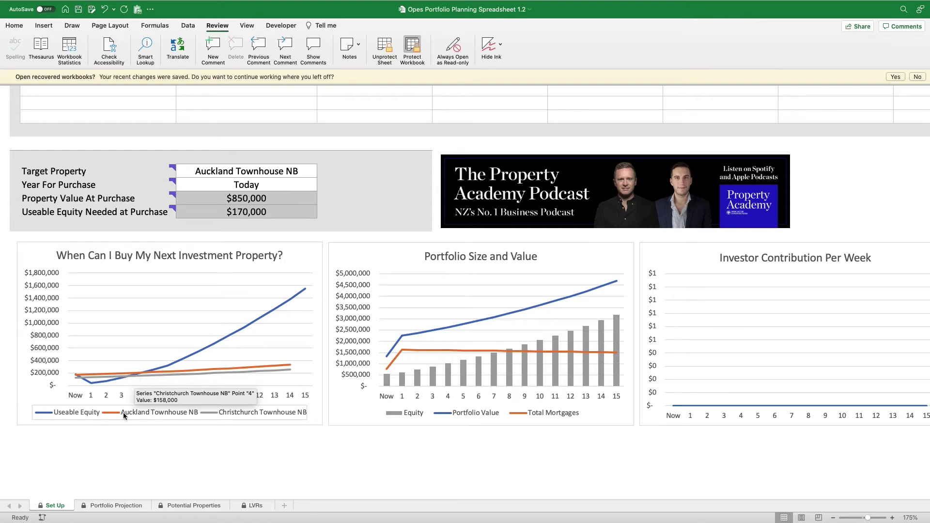
click(104, 505)
scroll(694, 155, down, 15)
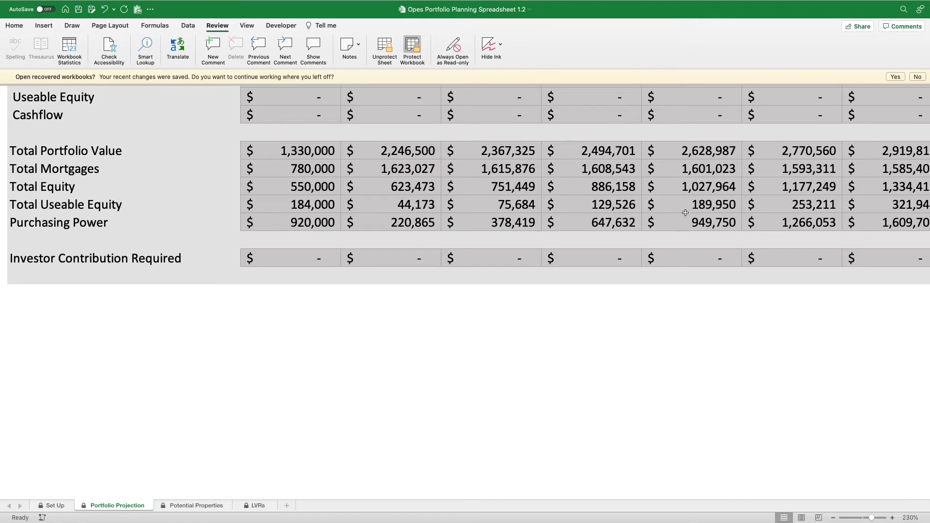
On the Set Up sheet, set the target property to Christchurch Townhouse NB with year 4 for purchase.
click(54, 506)
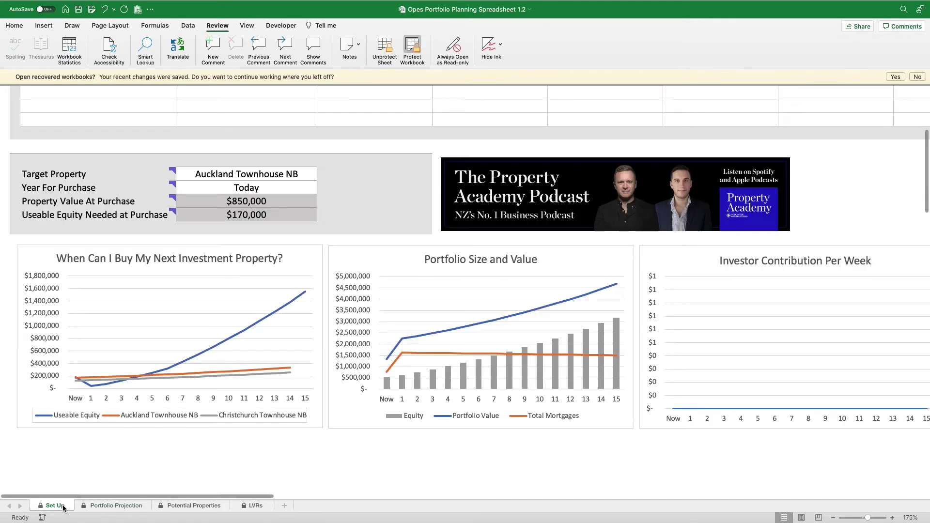
scroll(331, 216, up, 2)
click(300, 211)
click(317, 213)
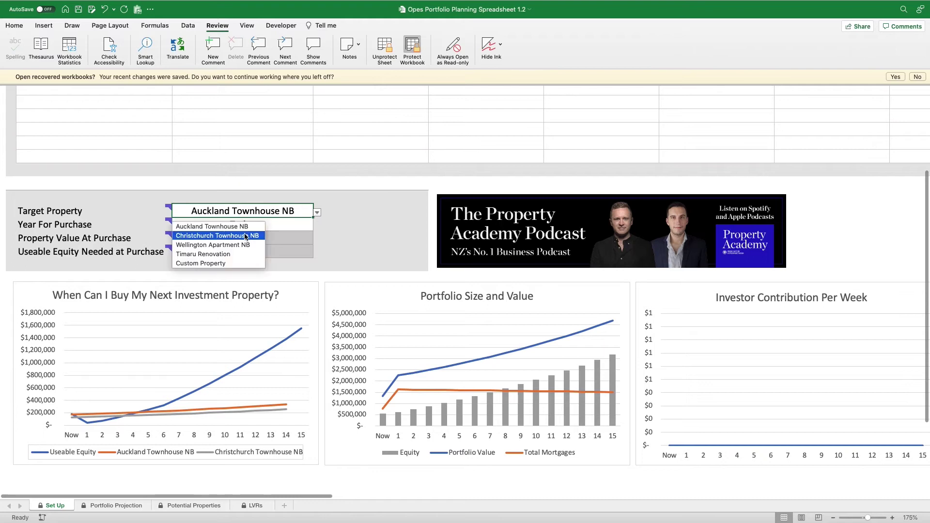
click(238, 236)
click(275, 226)
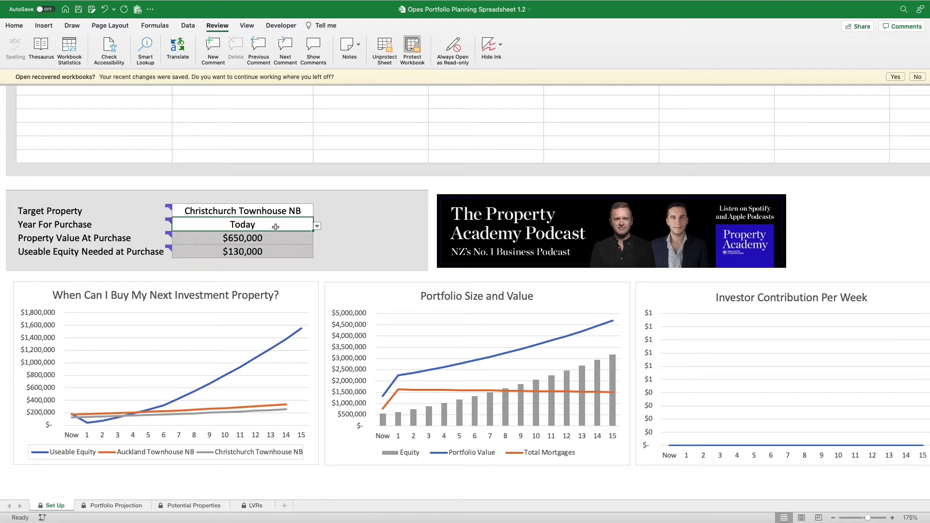
click(317, 227)
click(191, 277)
Add a property named Christchurch Townhouse in the first empty row of the property table, with the type New Build Investment.
scroll(241, 270, up, 2)
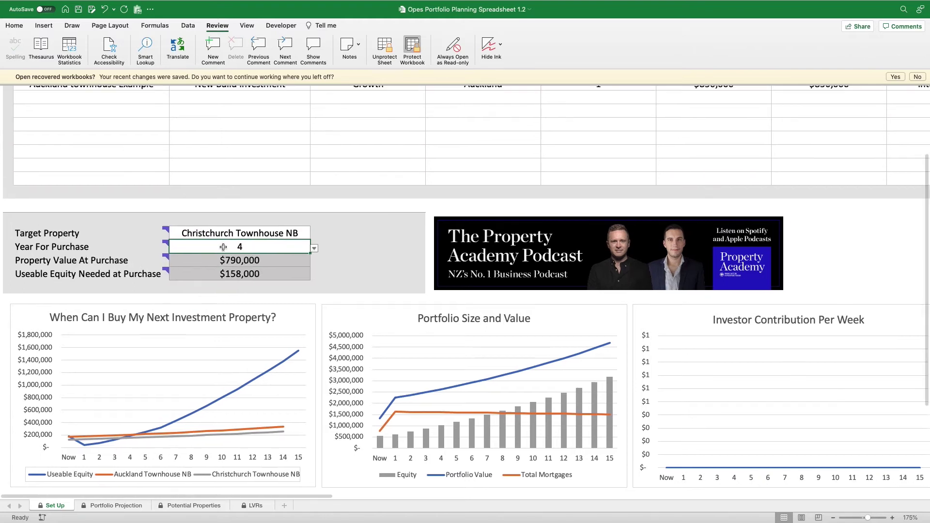
scroll(241, 270, up, 1)
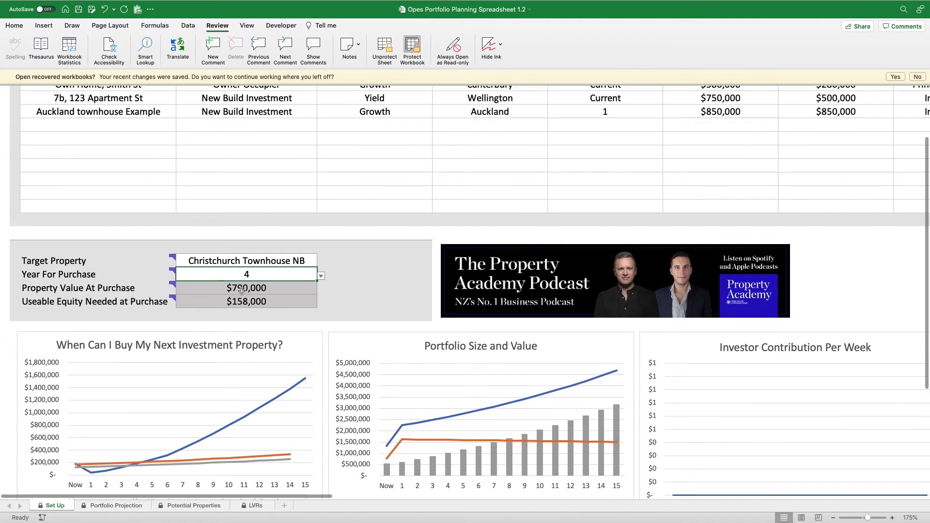
scroll(242, 290, up, 4)
click(97, 198)
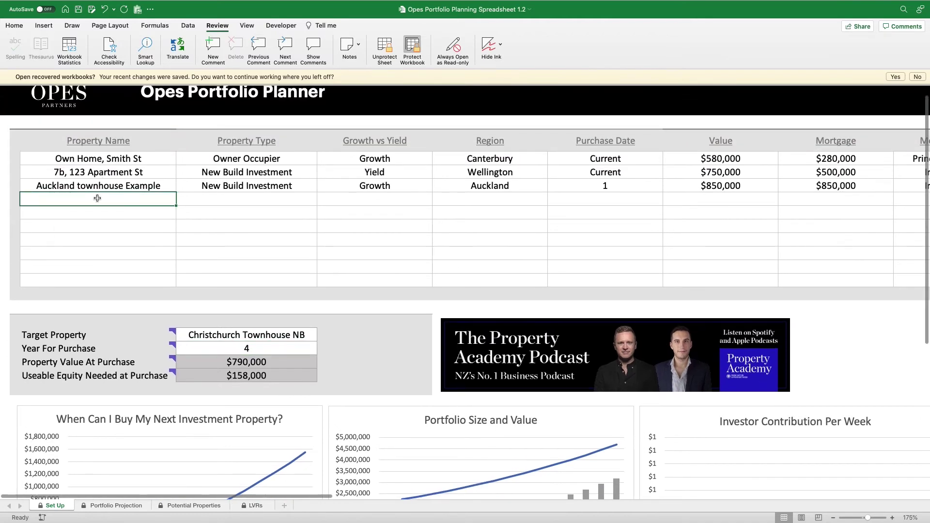
text(Christch)
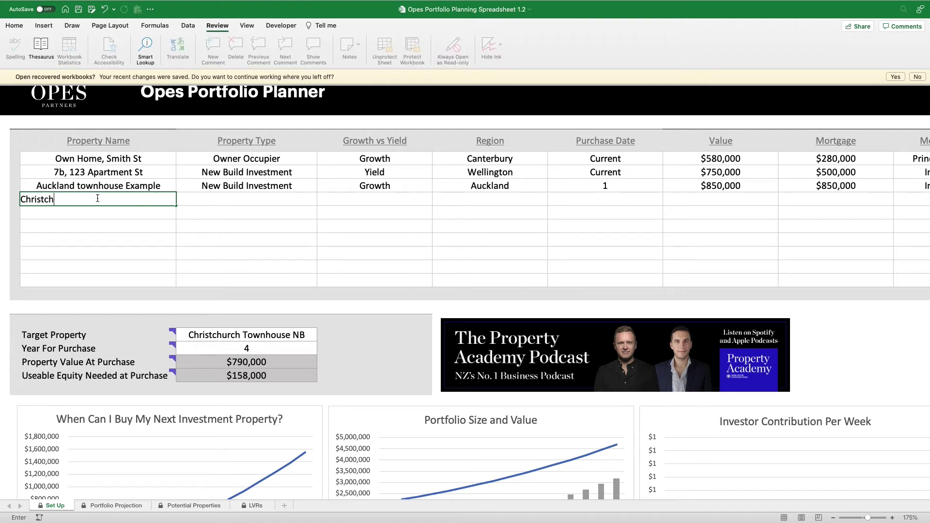
text(urch Townhouse)
key(Tab)
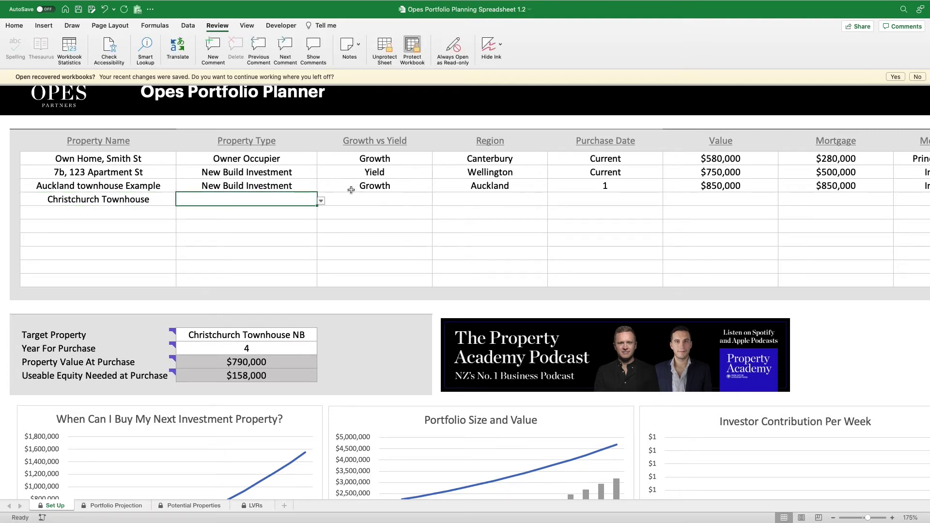
click(322, 201)
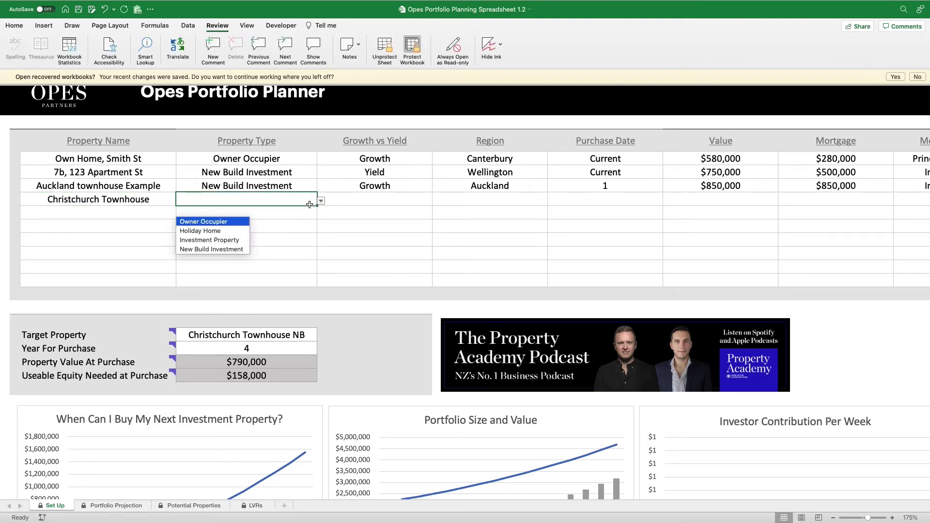
click(211, 249)
Classify the Christchurch Townhouse as Growth in the Canterbury region, with a purchase date of year 4.
click(395, 201)
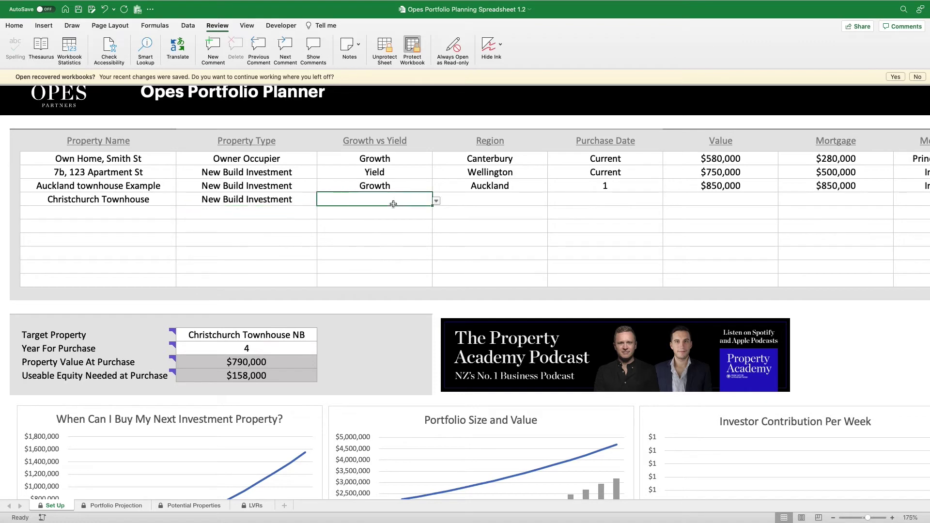
click(437, 202)
click(330, 221)
click(524, 201)
click(552, 201)
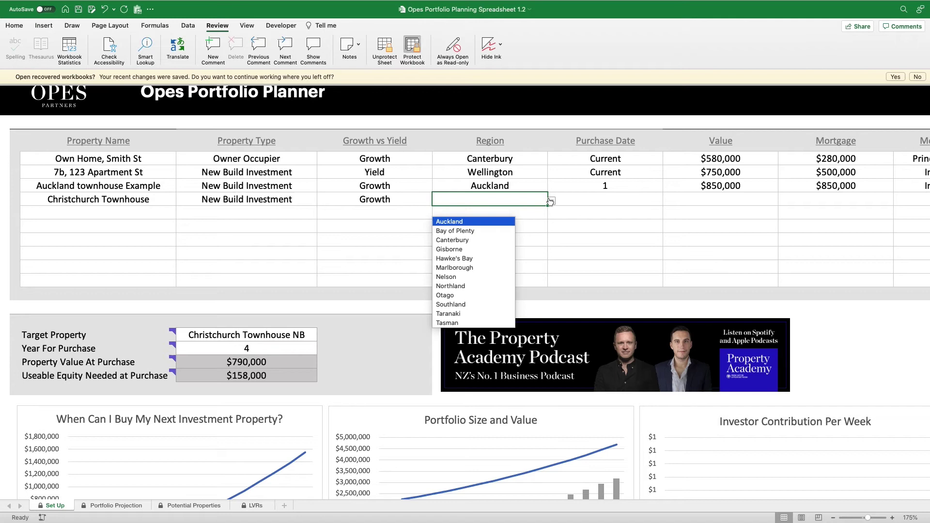
click(477, 241)
click(621, 200)
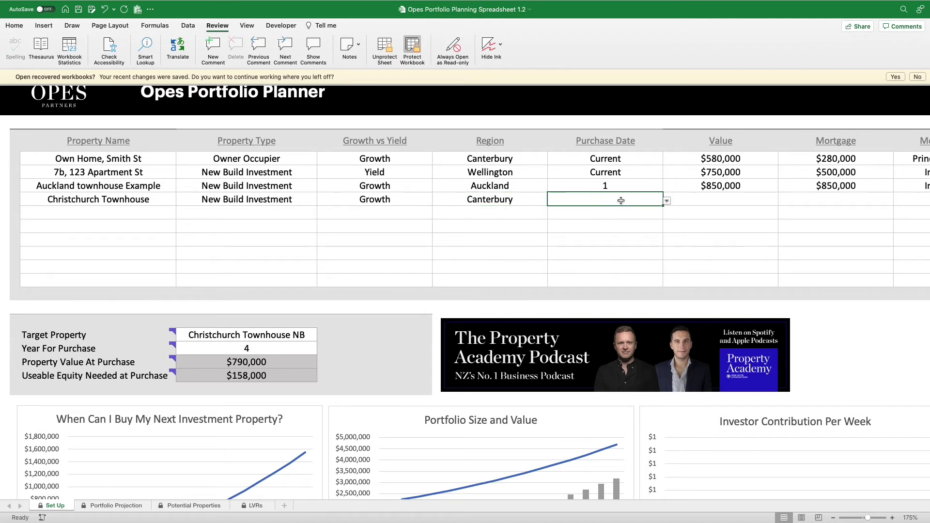
click(666, 202)
click(566, 265)
Enter 790,000 as both the value and the mortgage of the Christchurch Townhouse.
click(712, 204)
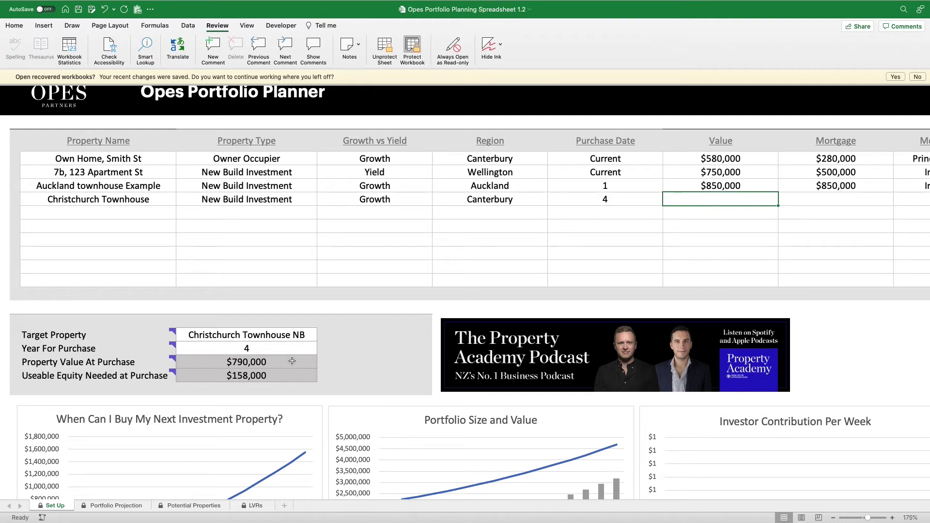
text(790000)
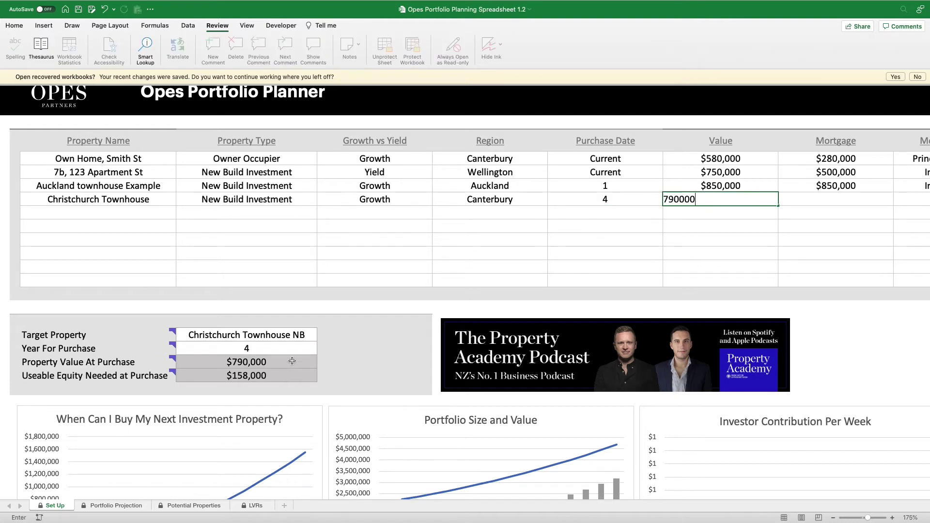
key(Return)
key(Up)
key(Right)
text(790)
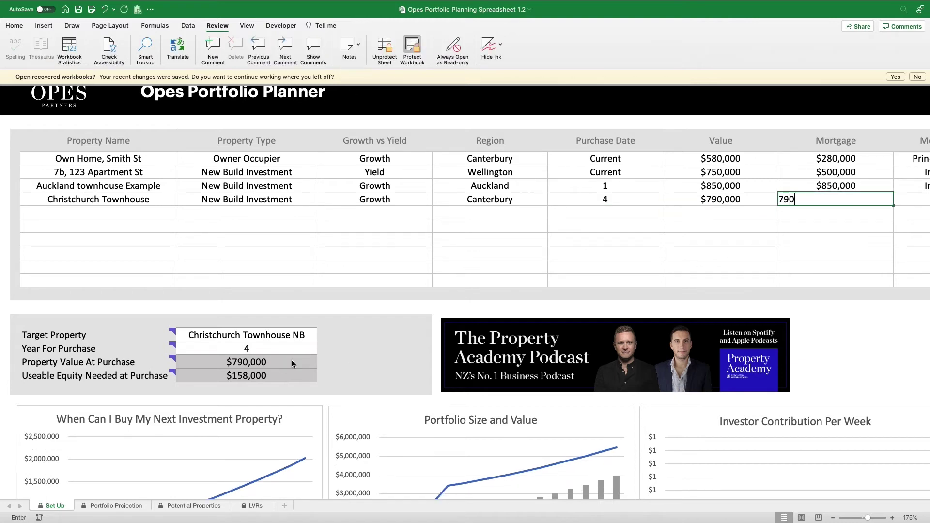
text(,0000)
key(Return)
key(Right)
key(Right)
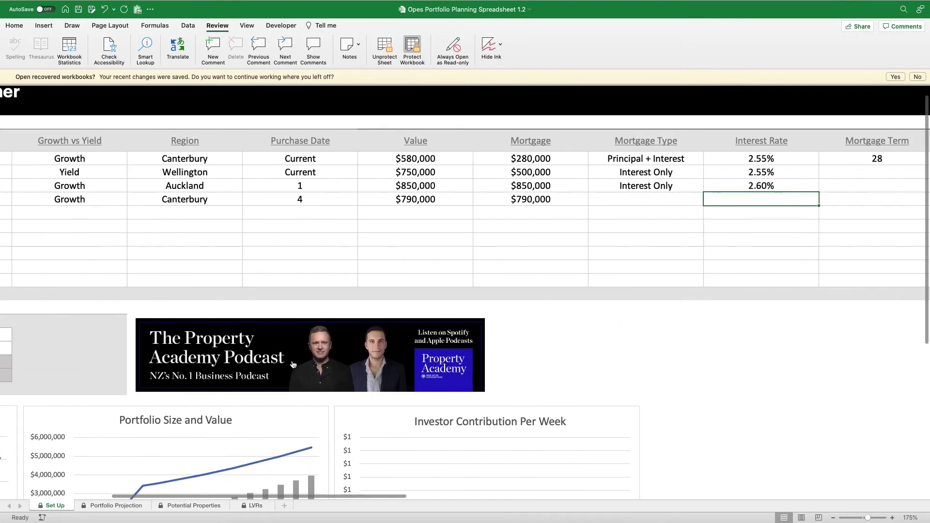
Undo the Christchurch Townhouse's latest entries and choose year 4 as its purchase date again.
key(super+z)
key(super+z)
key(super+z)
click(666, 201)
click(565, 260)
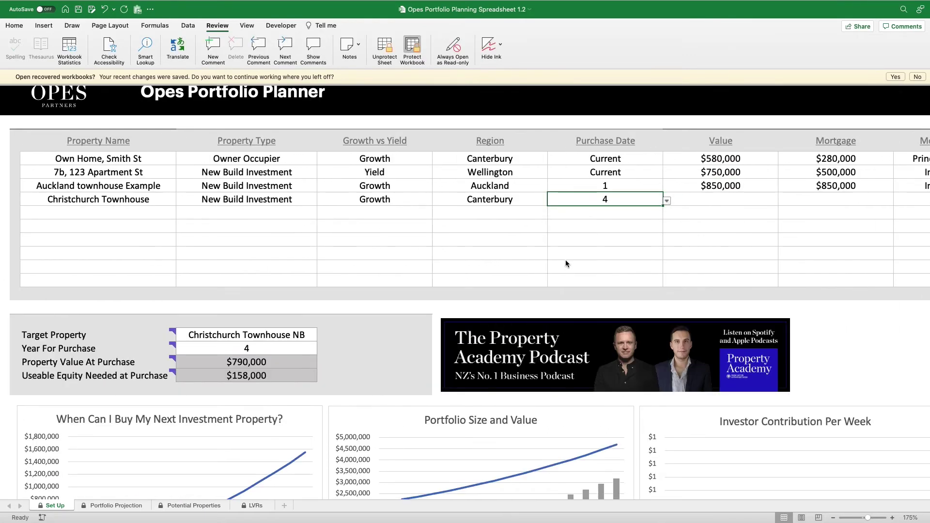
Set the Christchurch Townhouse's value to 790,000 and its mortgage to the same amount.
click(712, 203)
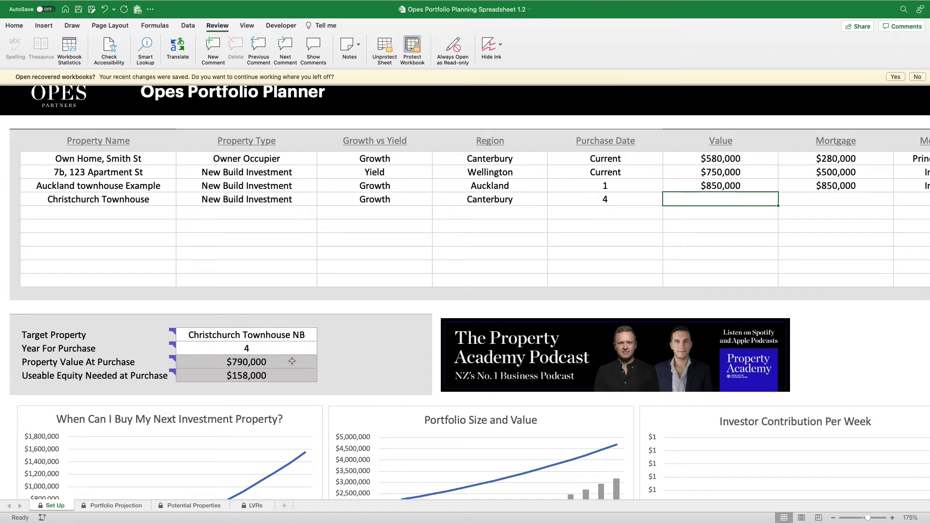
text(790000)
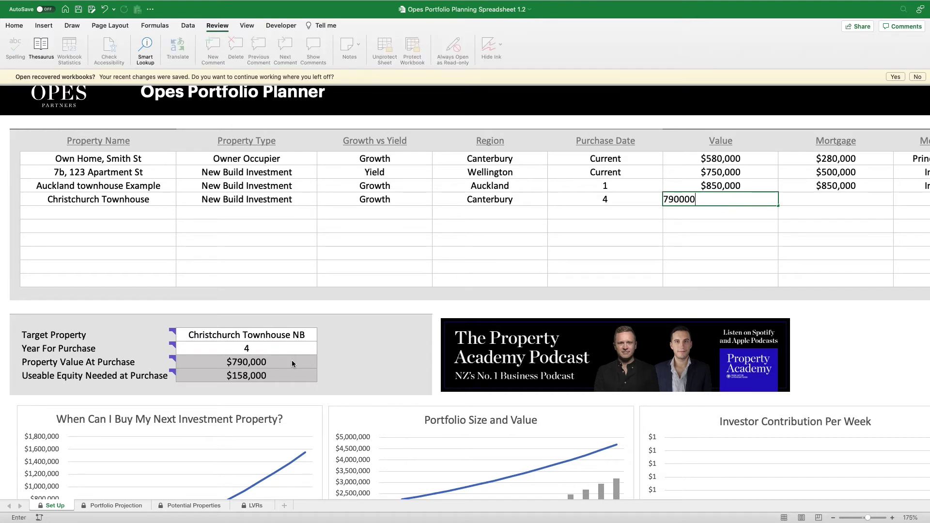
key(Return)
key(Up)
text(790,00)
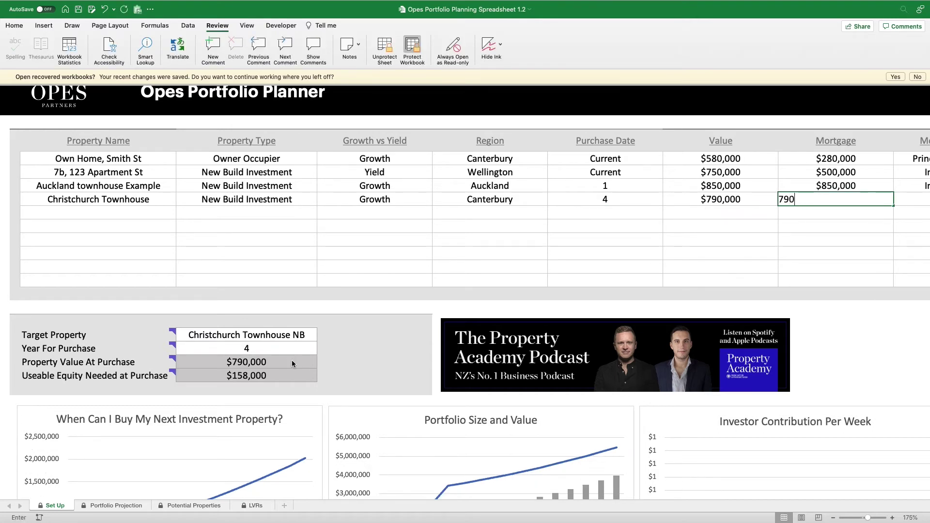
text(00)
Make the Christchurch Townhouse's mortgage Interest Only at a 4.5% interest rate, leaving the mortgage term blank.
key(Tab)
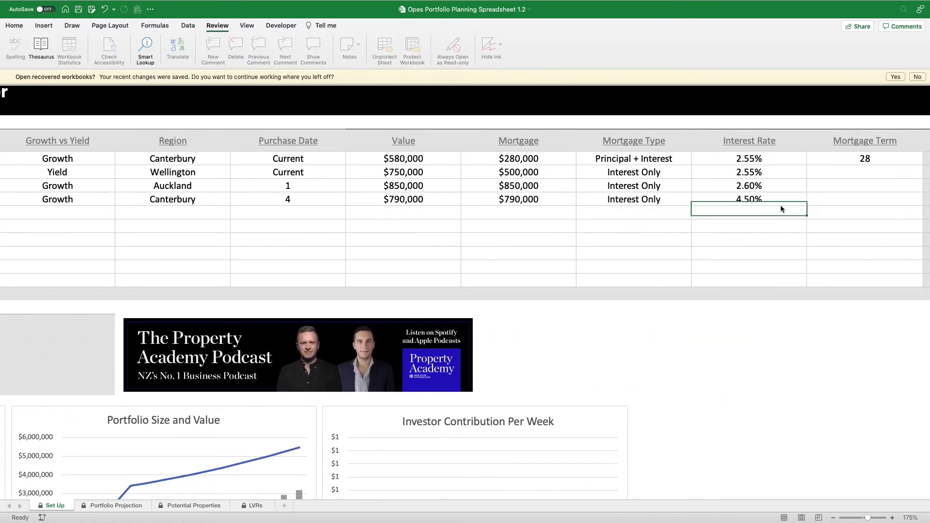
key(Tab)
key(Tab)
Enter a 5% growth rate and a weekly cashflow of -50 for the Christchurch Townhouse.
scroll(781, 205, up, 1)
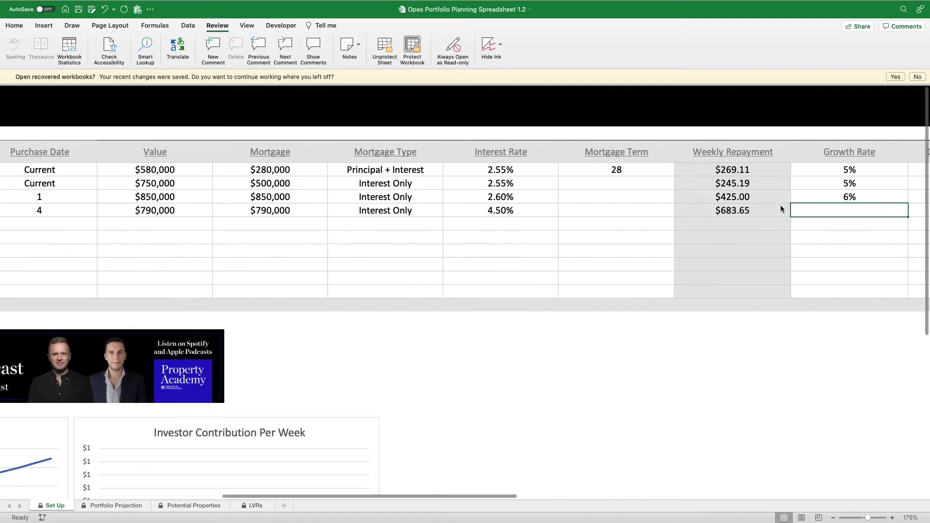
scroll(746, 210, right, 2)
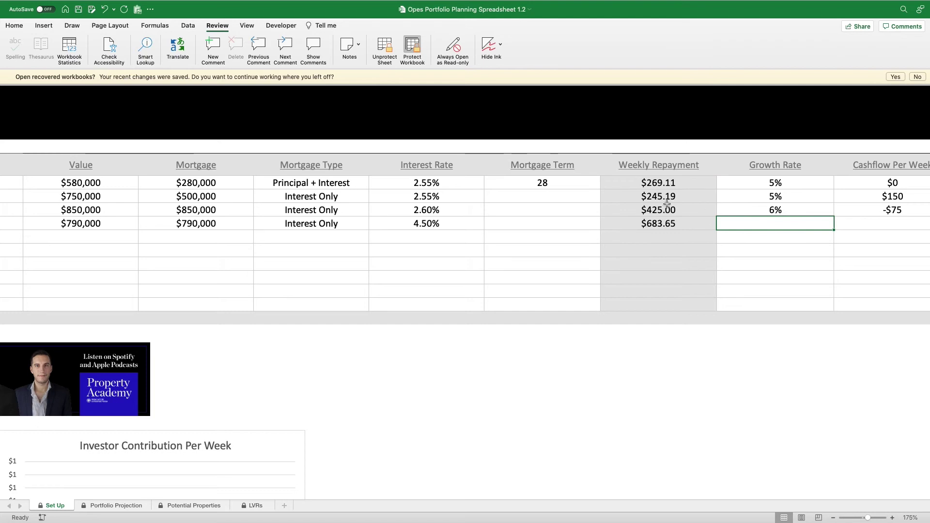
scroll(693, 232, right, 2)
text(5)
key(Tab)
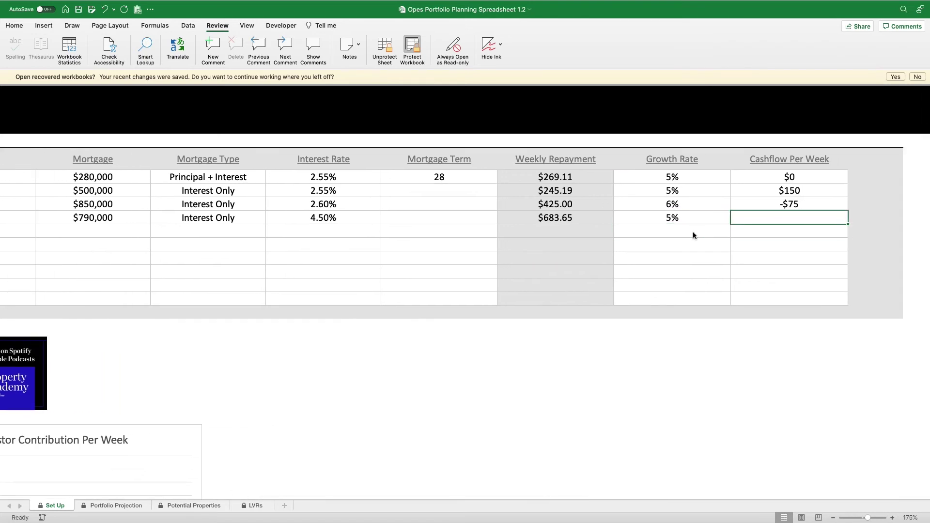
text(-50)
key(Return)
click(692, 236)
Examine how the added Christchurch Townhouse affects the useable equity chart and the Portfolio Size and Value chart.
scroll(693, 236, left, 8)
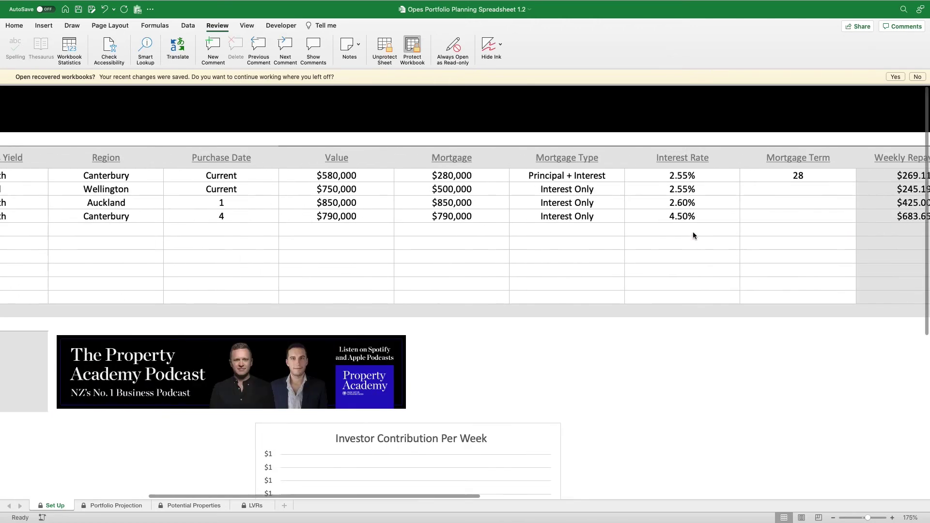
scroll(693, 236, down, 4)
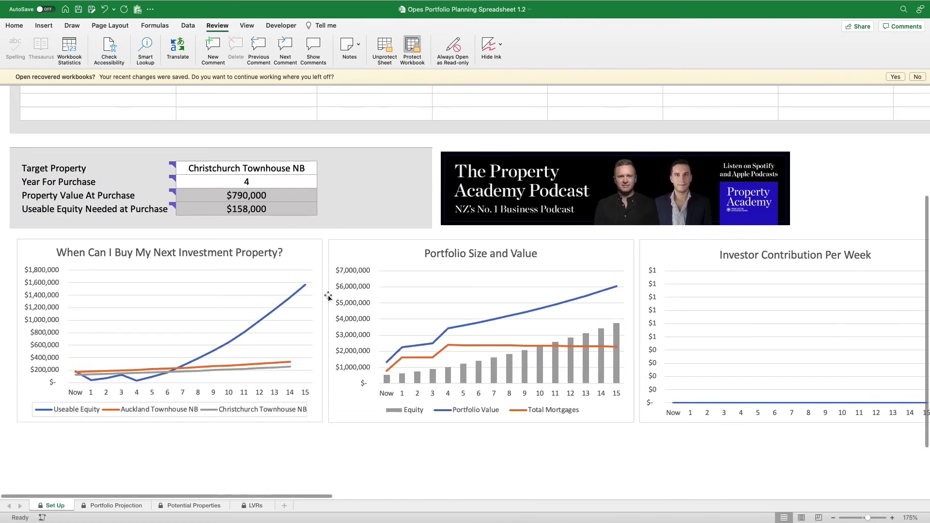
mouse_move(136, 385)
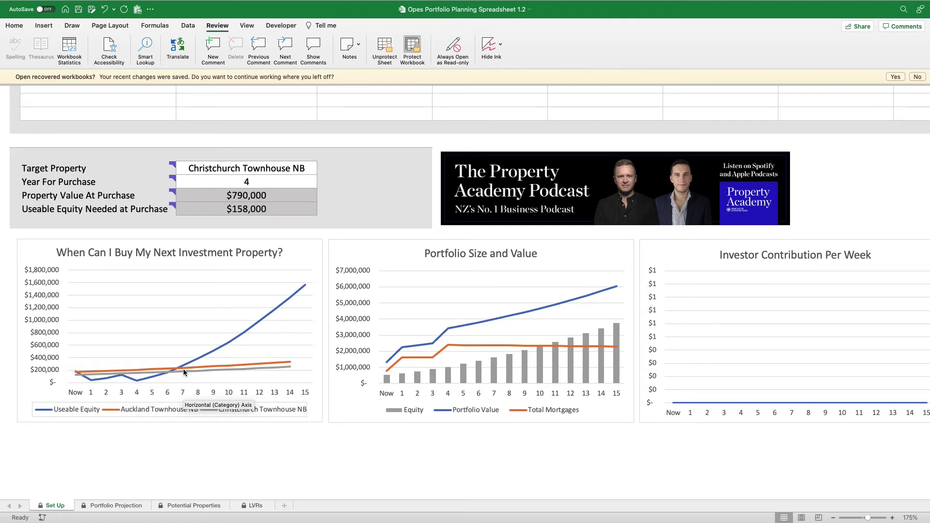
mouse_move(183, 364)
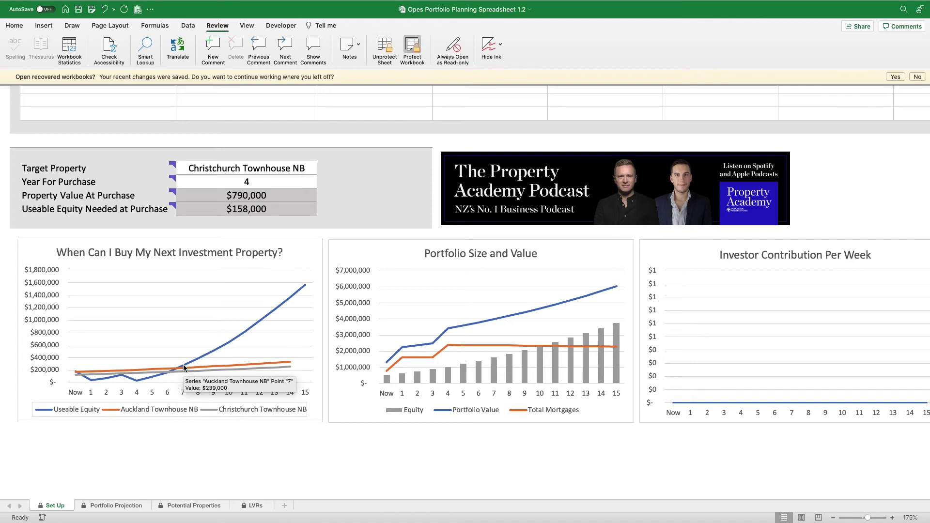
scroll(183, 364, up, 5)
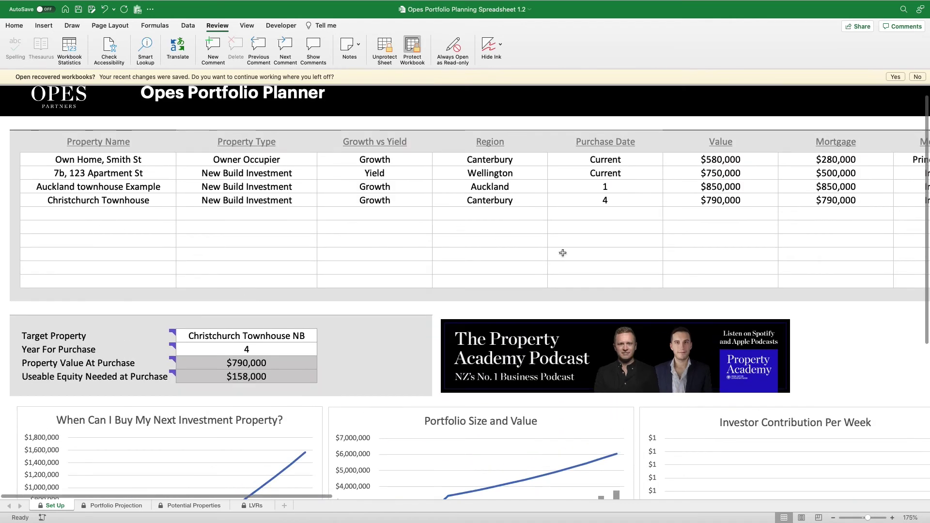
scroll(563, 253, down, 6)
scroll(563, 255, up, 2)
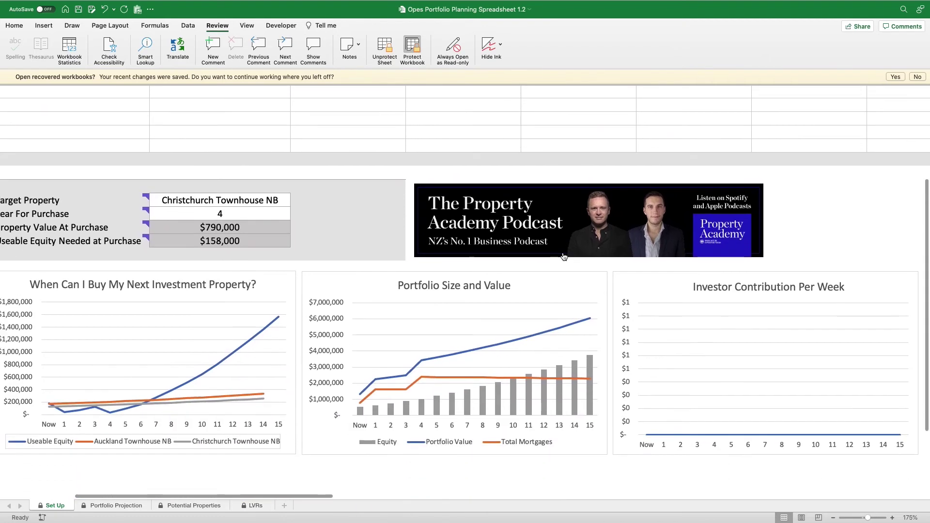
scroll(564, 257, left, 2)
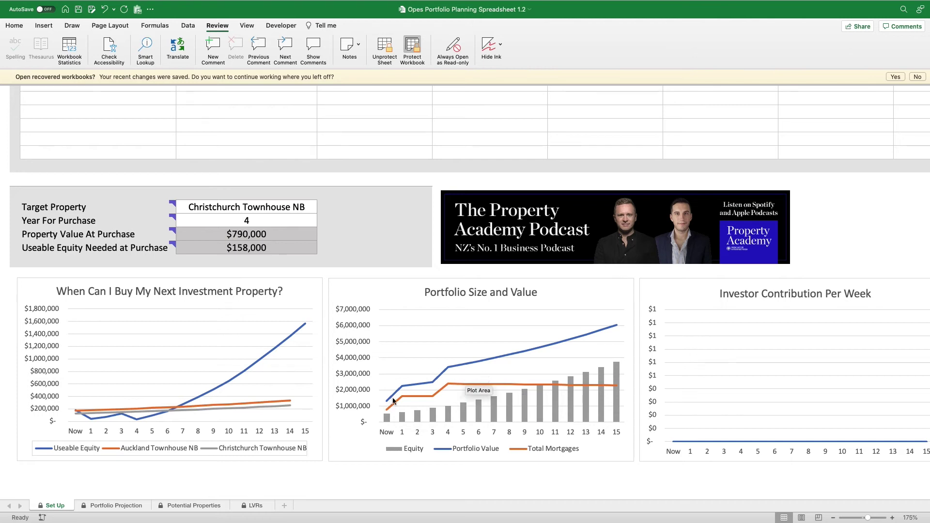
mouse_move(601, 337)
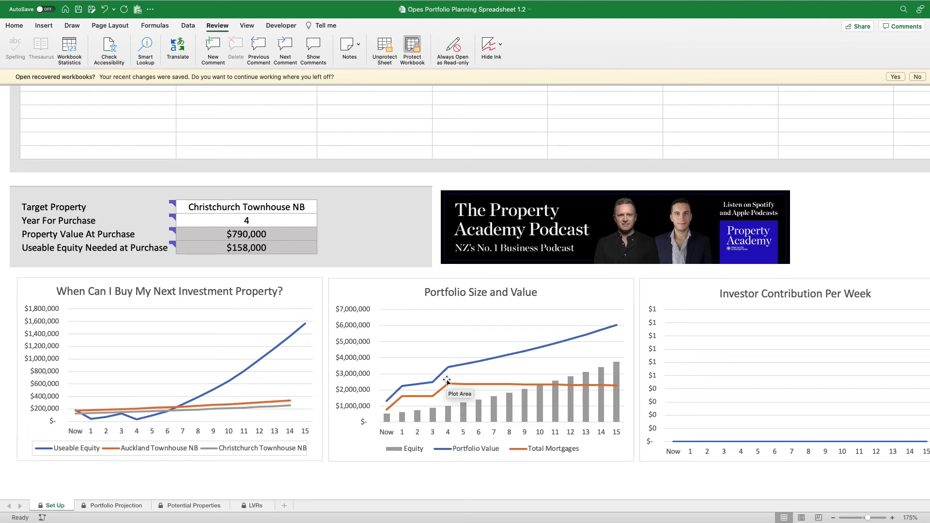
Compare the Portfolio Size and Value and useable equity charts with the property entries in the portfolio table.
mouse_move(447, 388)
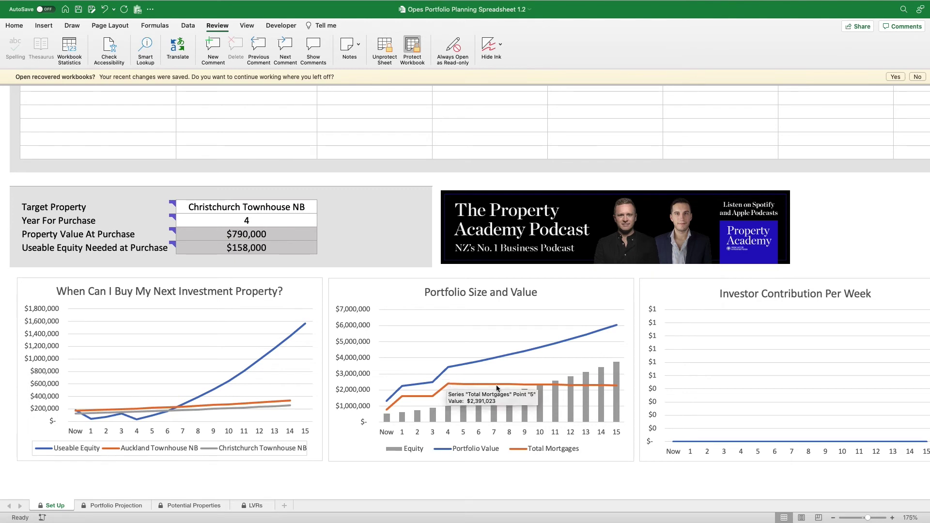
scroll(560, 382, up, 4)
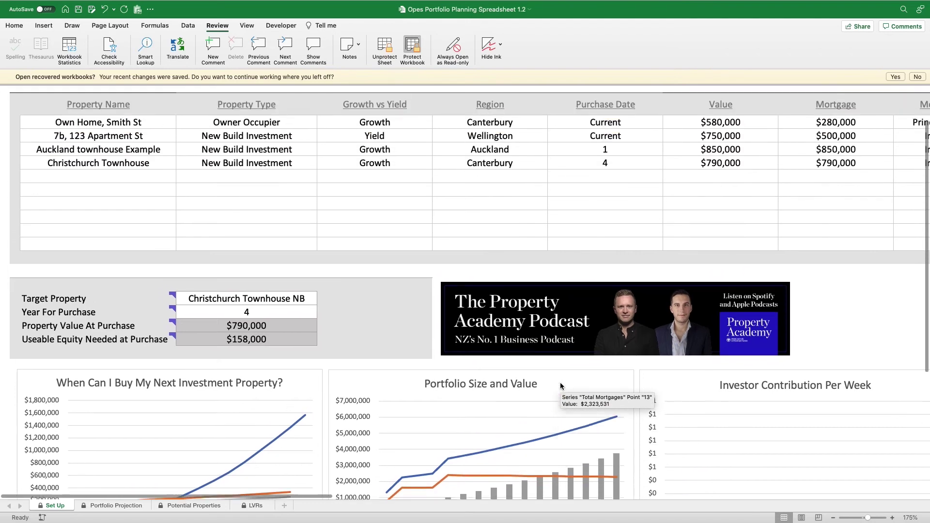
scroll(322, 408, down, 2)
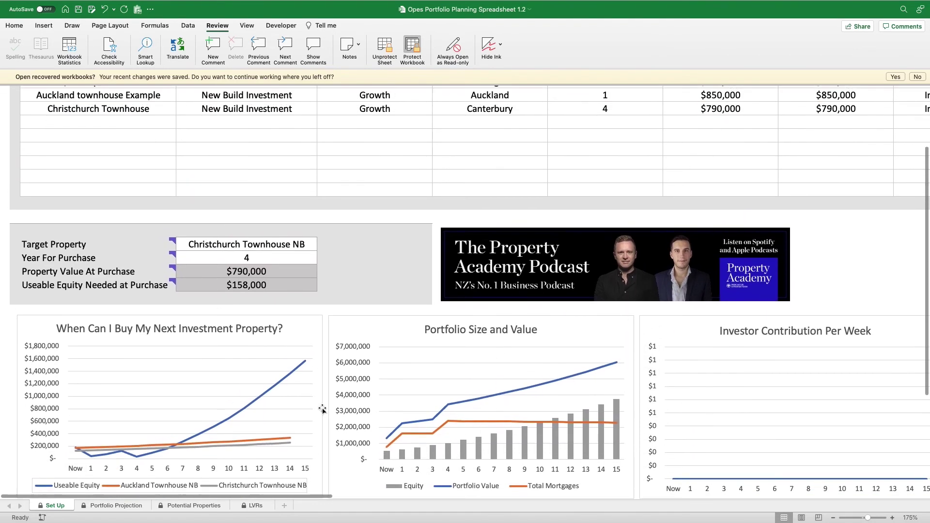
scroll(323, 410, up, 2)
scroll(292, 449, down, 2)
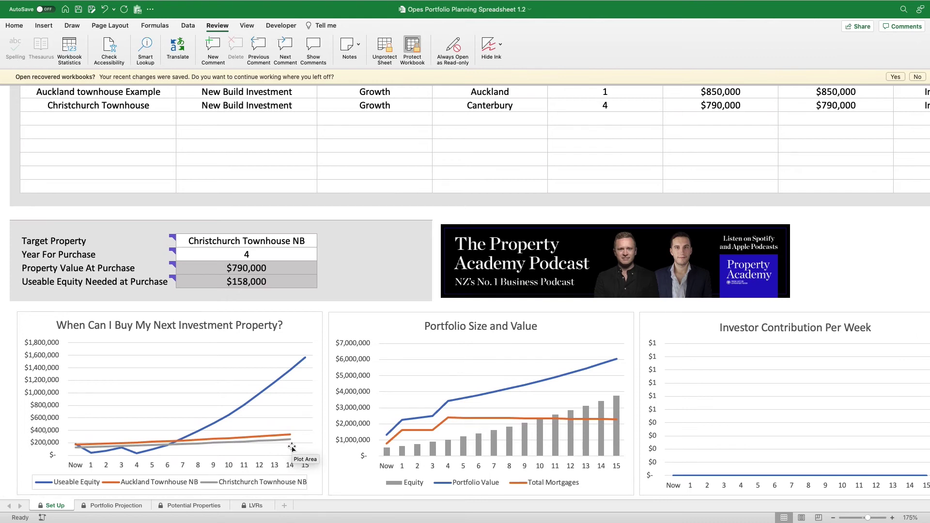
Clear the property name, property type and Growth vs Yield entries of the Auckland and Christchurch townhouses.
scroll(292, 448, up, 5)
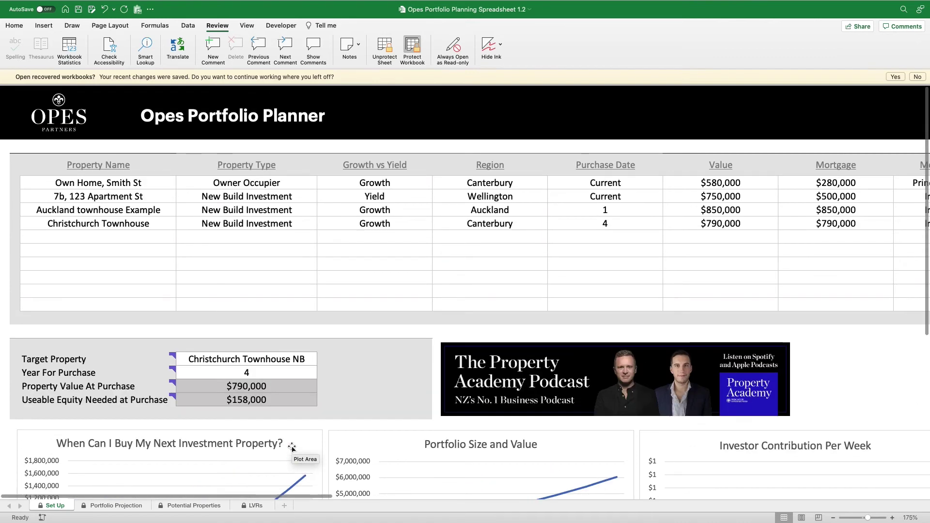
click(121, 215)
key(Delete)
key(Tab)
key(Delete)
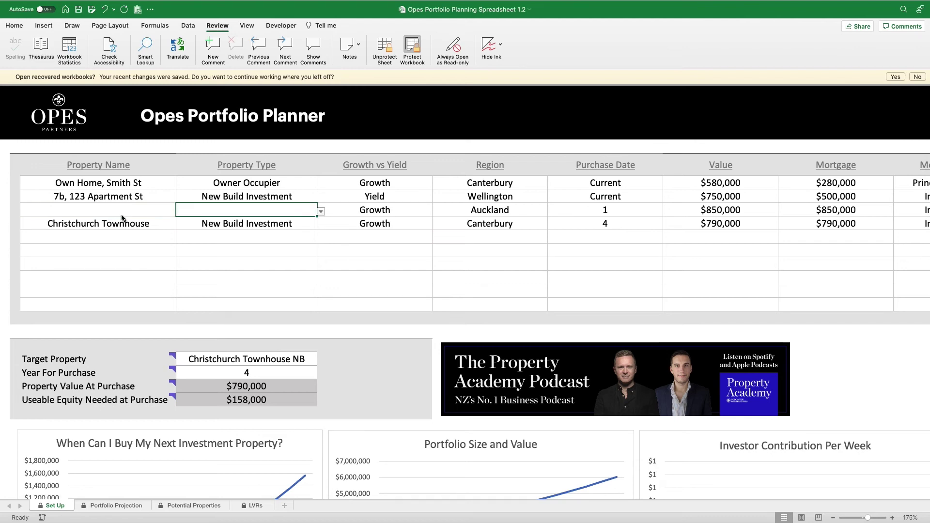
key(Return)
key(Delete)
key(Tab)
key(Delete)
key(Tab)
key(Delete)
key(Up)
key(Delete)
Clear the region and purchase date of both townhouse rows below the two current properties.
key(Tab)
key(Delete)
key(Tab)
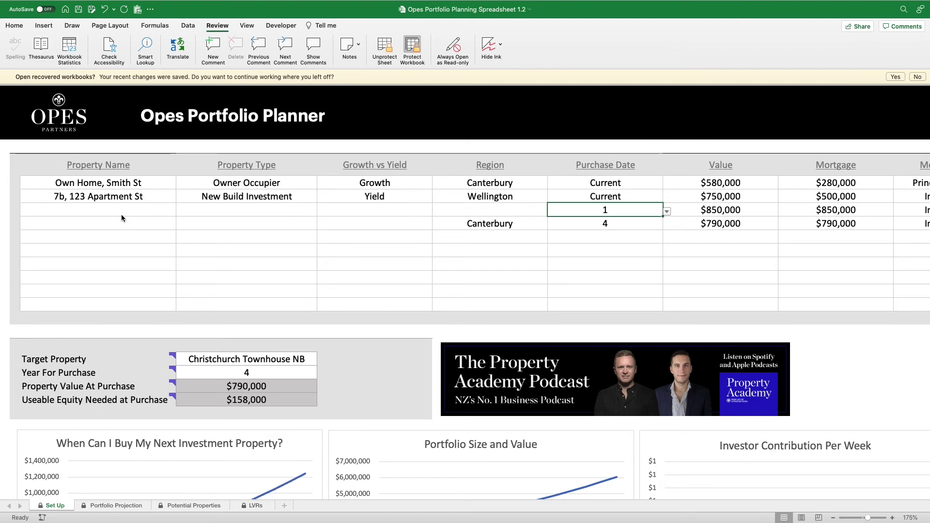
text(0)
key(Return)
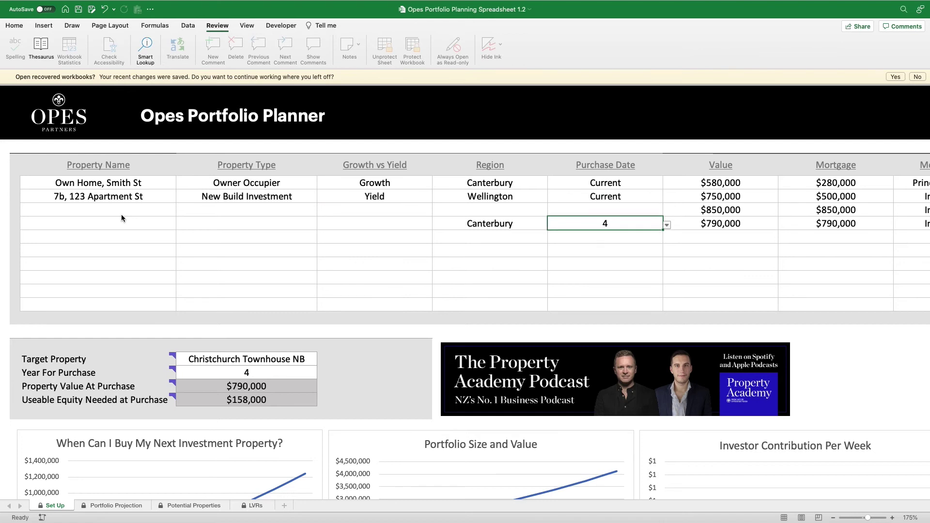
key(Delete)
key(shift+Tab)
key(Delete)
key(Tab)
text(0)
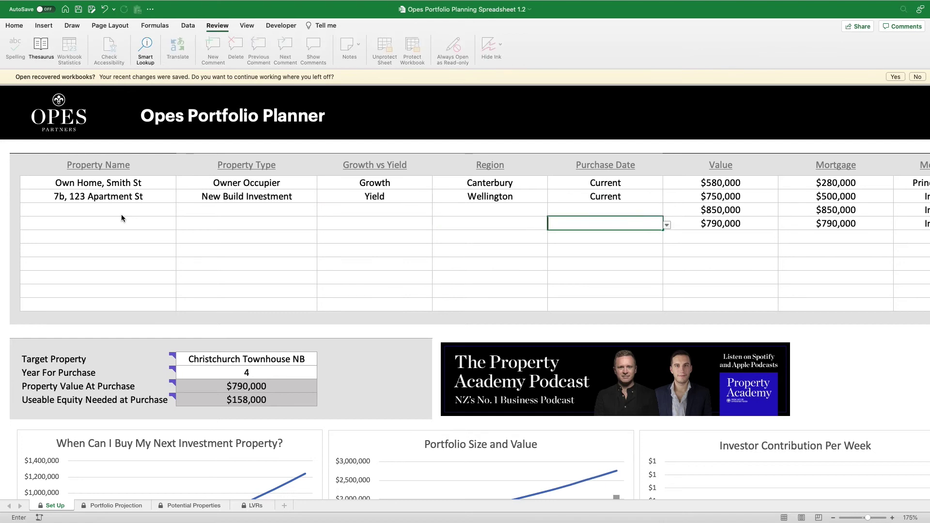
Remove the property values and mortgage amounts from the two townhouse rows.
key(Tab)
key(Delete)
key(Up)
key(Delete)
key(Tab)
key(Delete)
key(Down)
key(Delete)
Clear the mortgage type and interest rate in the two townhouse rows.
key(Tab)
key(Delete)
key(Up)
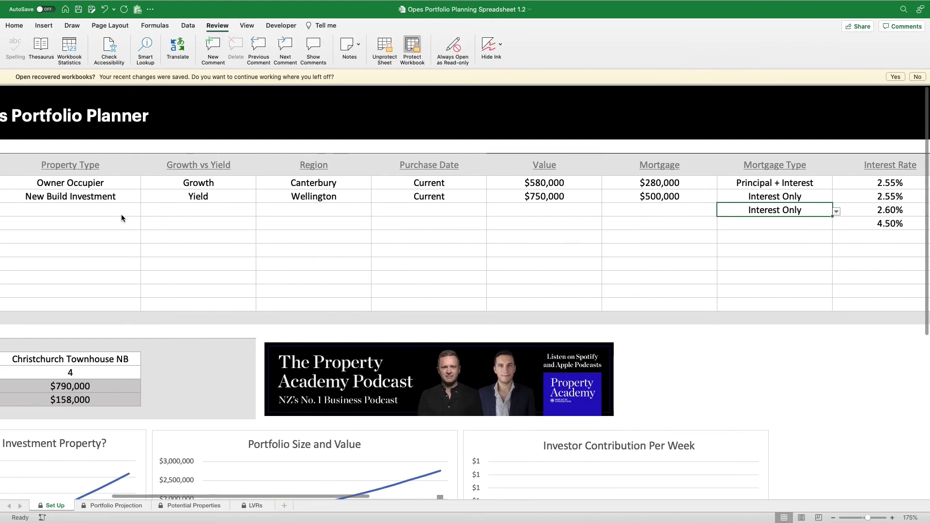
key(Delete)
key(Tab)
key(Delete)
key(Down)
key(Delete)
Delete the remaining growth rates and weekly cashflows of the two townhouse rows, leaving only the current properties.
key(Tab)
key(Tab)
key(Tab)
key(shift+Tab)
key(Delete)
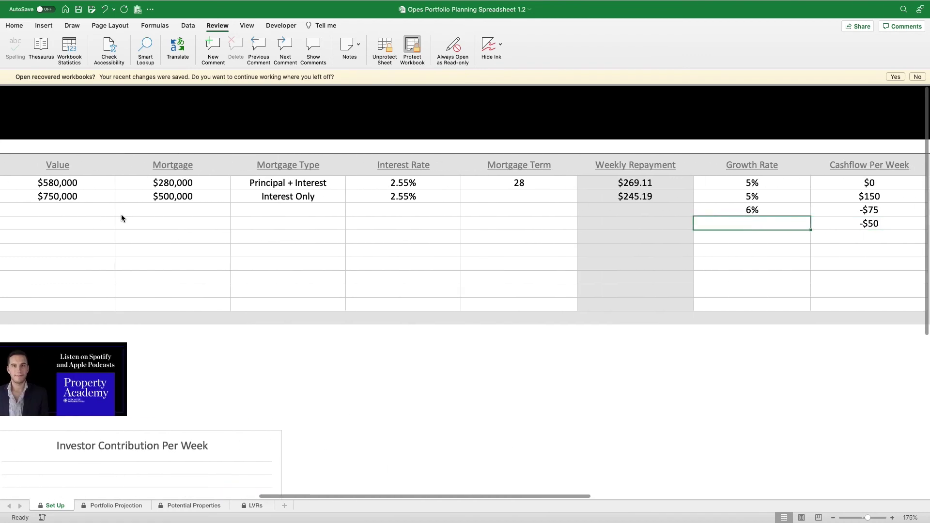
key(Up)
key(Delete)
key(Tab)
key(Delete)
key(Down)
key(Delete)
key(shift+Tab)
key(ctrl+Home)
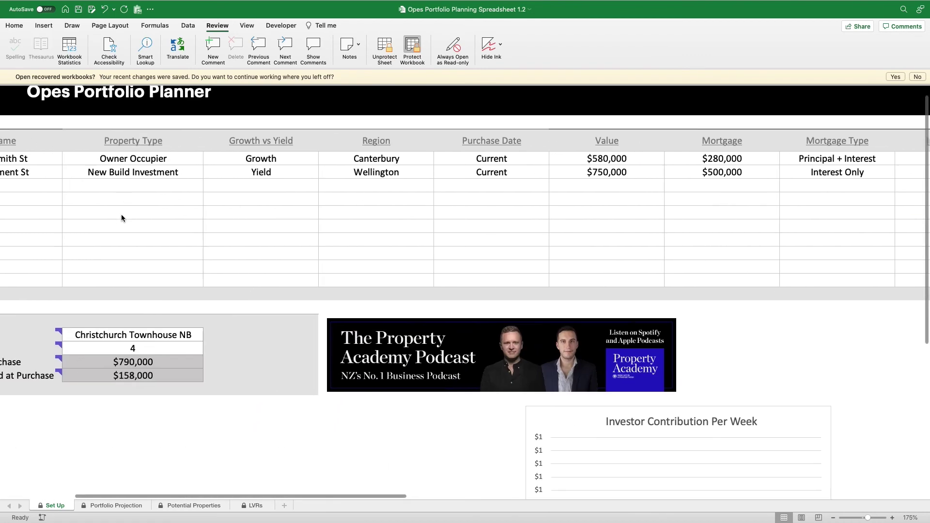
Set the Wellington apartment's mortgage to 600,000 and check the useable equity chart.
scroll(121, 218, down, 3)
scroll(121, 218, left, 3)
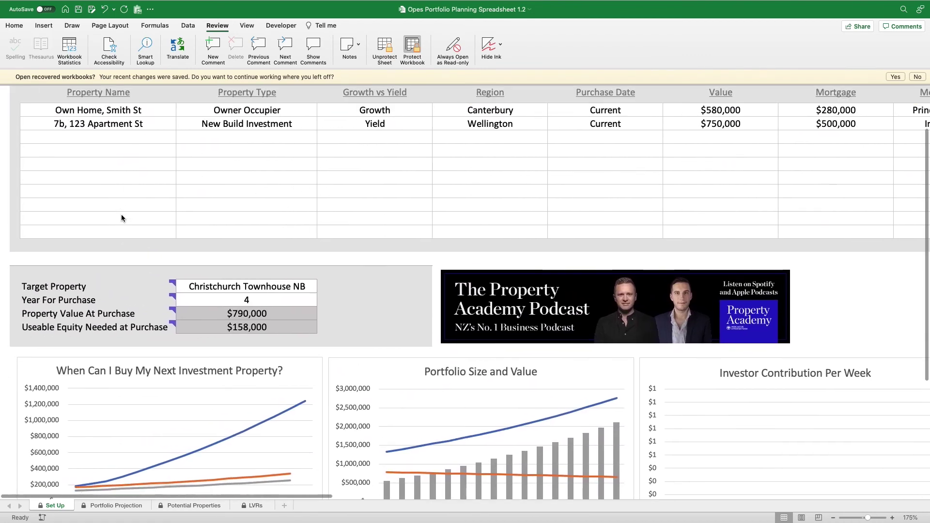
scroll(121, 218, up, 1)
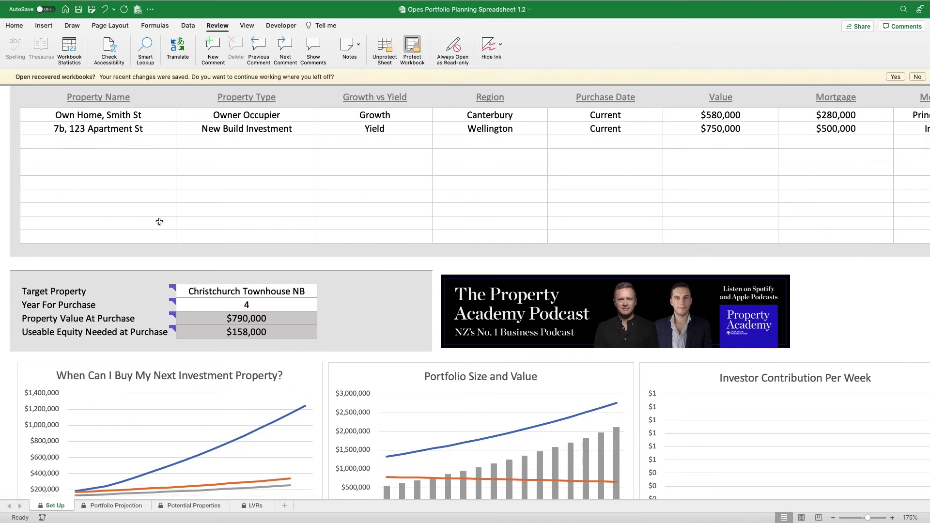
scroll(160, 221, up, 2)
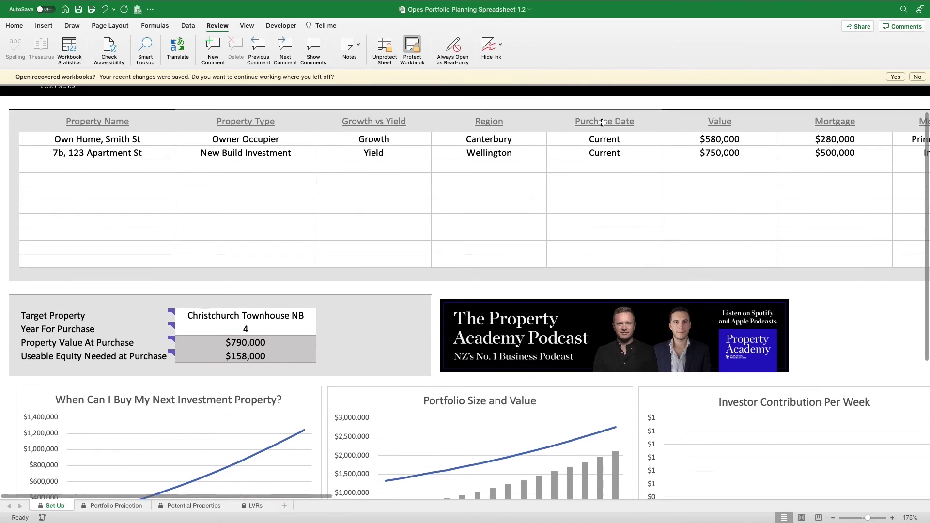
click(816, 143)
click(812, 159)
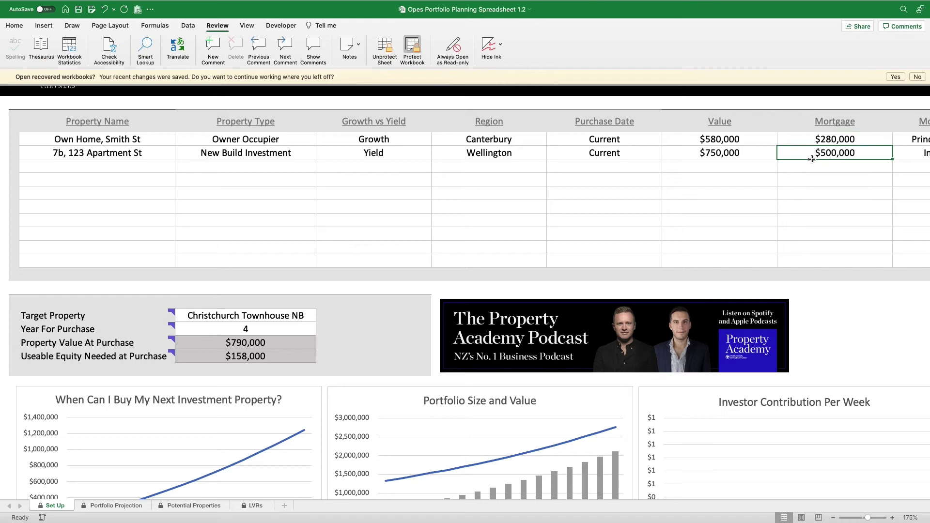
text(6000)
key(Return)
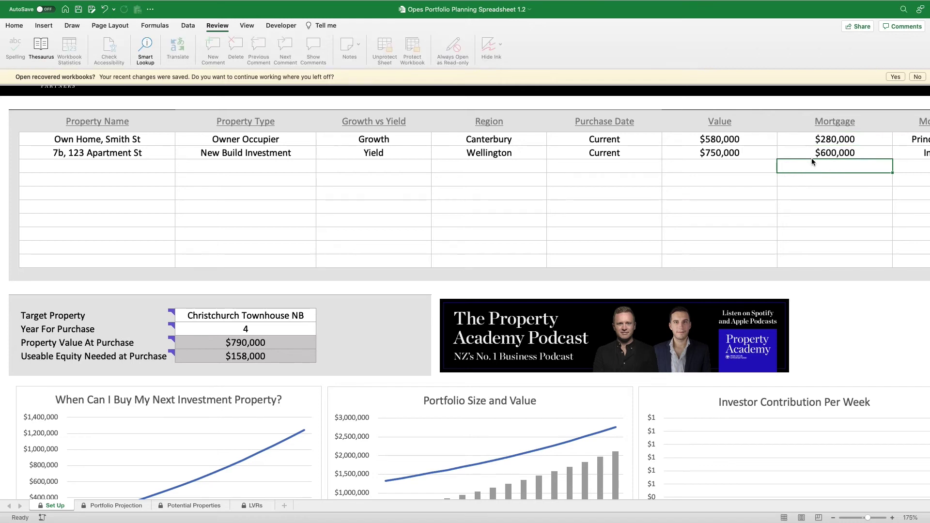
scroll(657, 249, down, 5)
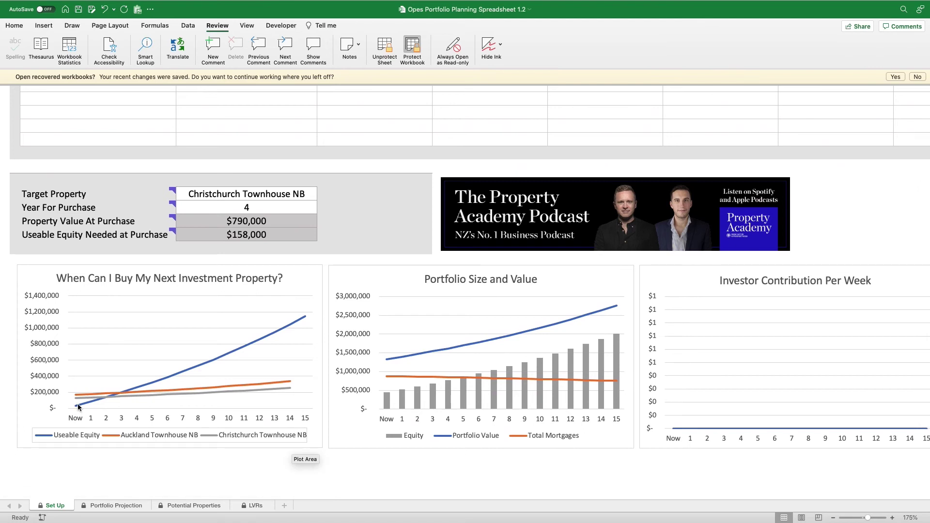
Set the mortgage term of the owner-occupied home to 15.
scroll(215, 271, up, 5)
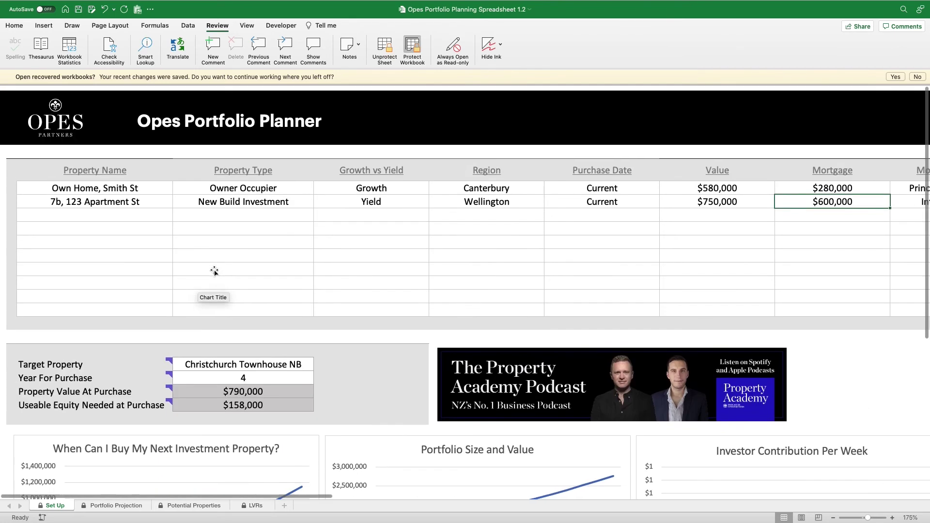
scroll(214, 272, right, 15)
click(289, 187)
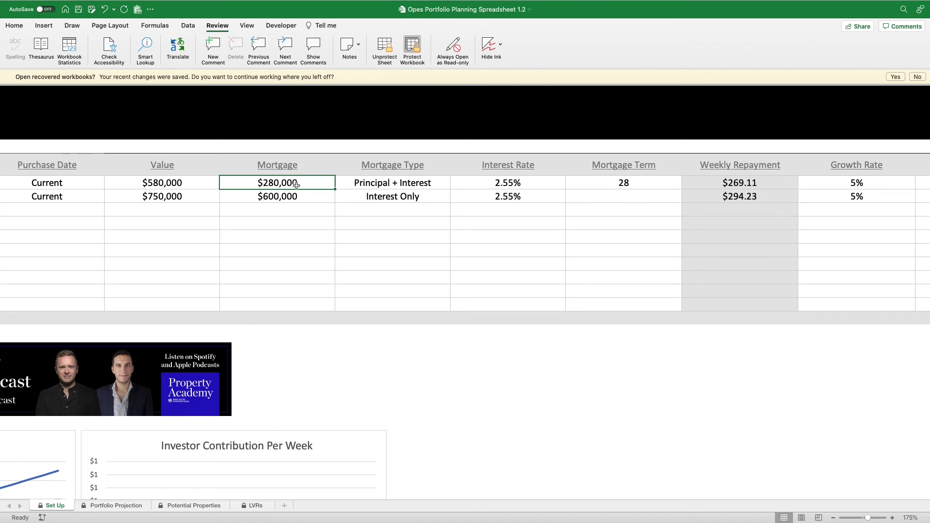
click(499, 183)
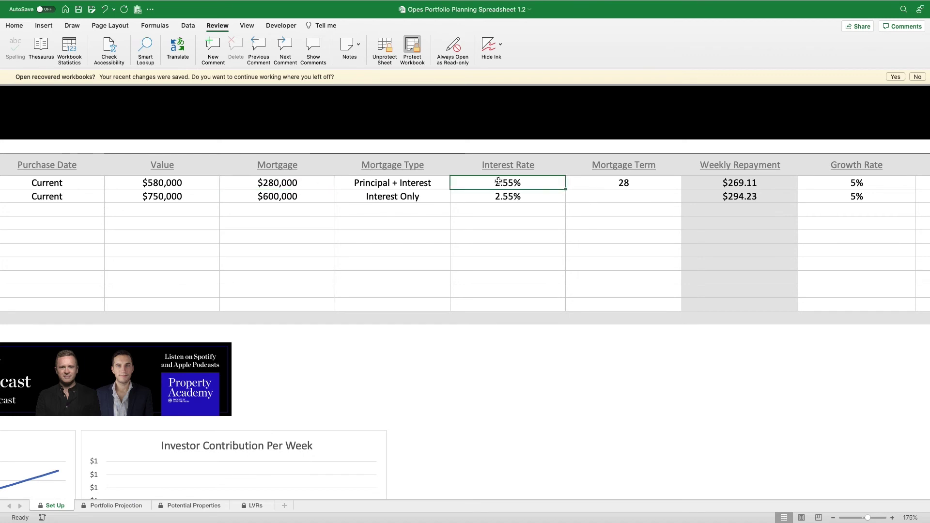
click(601, 182)
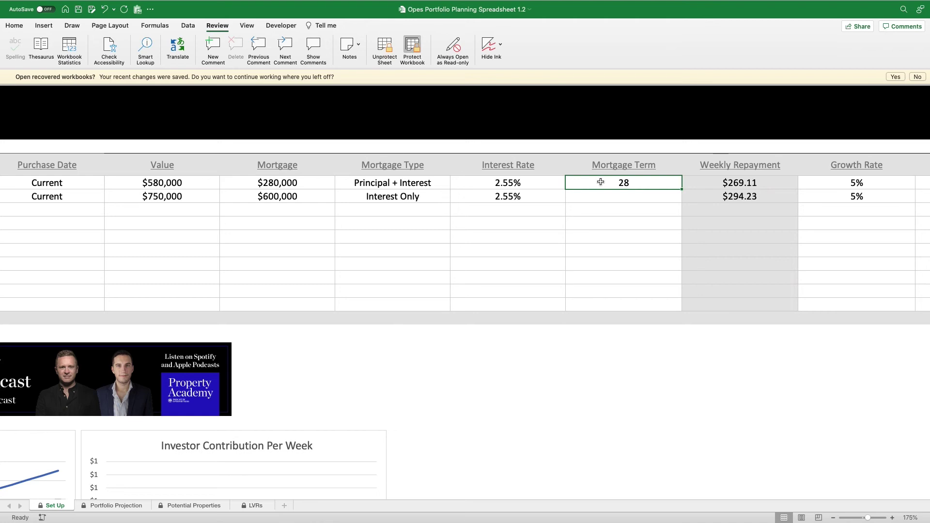
text(15)
key(Return)
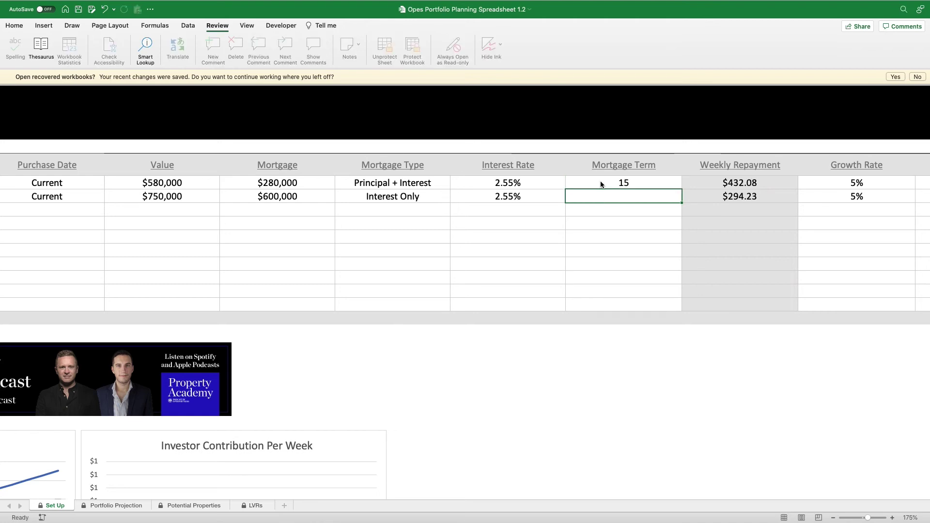
Shorten the owner-occupied home's mortgage term to 10 and check when useable equity reaches the Christchurch Townhouse line.
click(601, 183)
text(10)
key(Return)
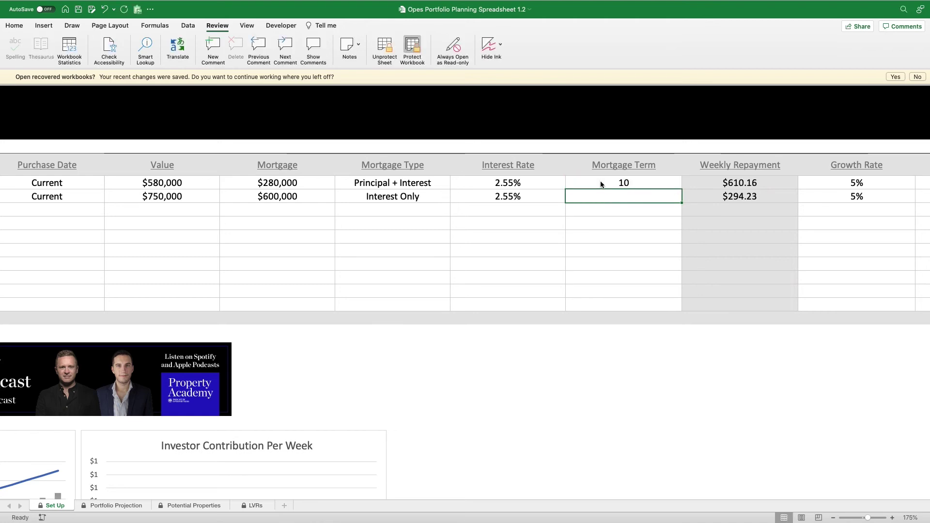
click(600, 183)
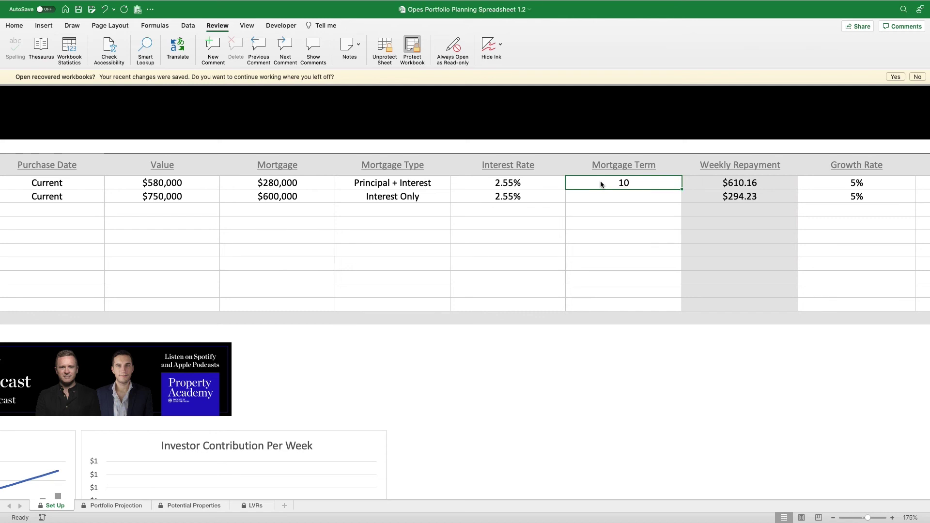
scroll(601, 182, left, 10)
scroll(601, 177, down, 5)
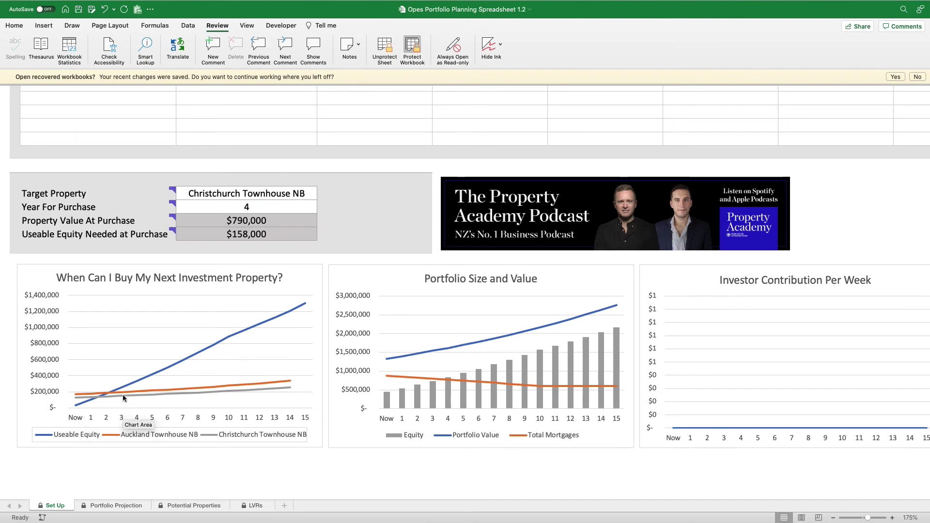
mouse_move(123, 389)
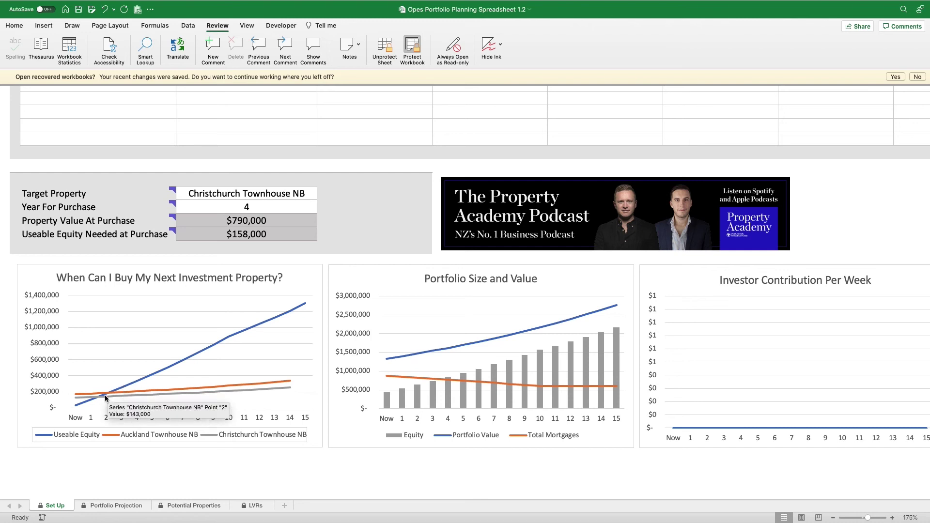
Restore the owner-occupied home's mortgage term to 28 and compare the useable equity line with the townhouse lines.
scroll(270, 294, up, 10)
scroll(270, 295, right, 10)
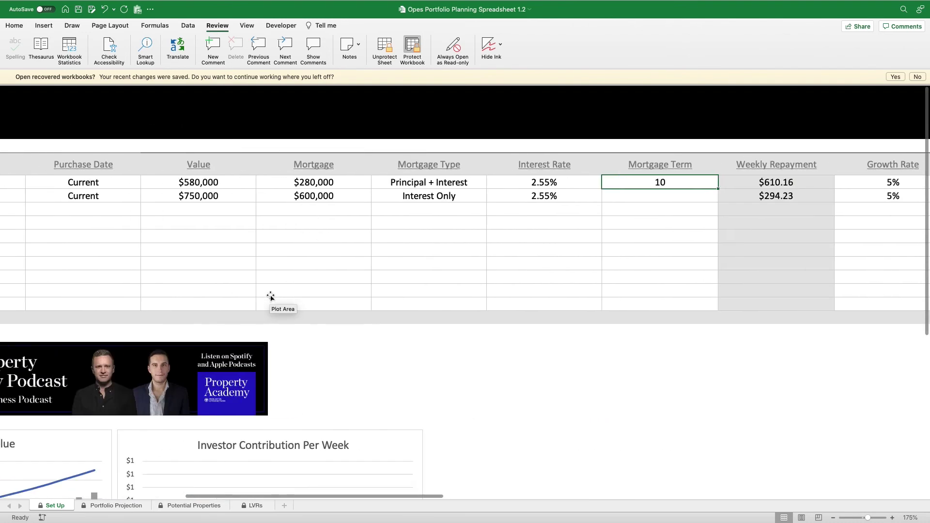
text(28)
key(Return)
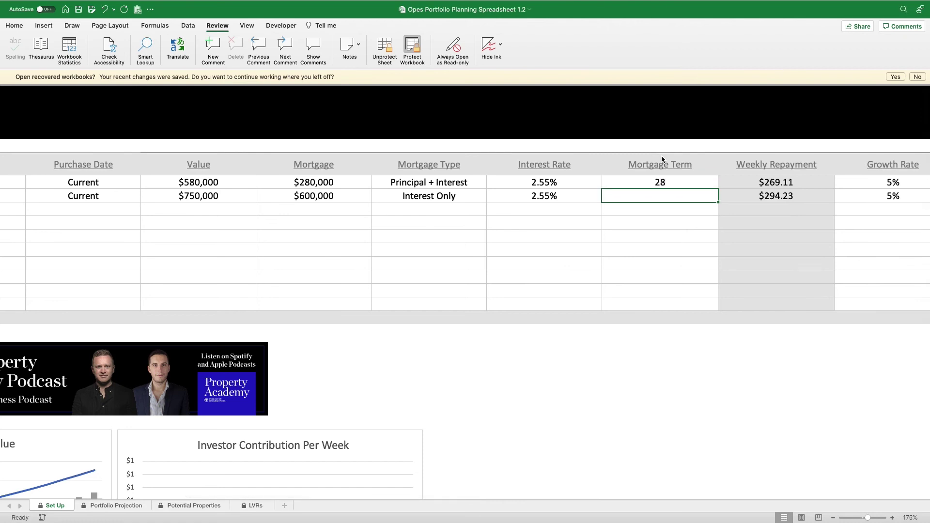
scroll(662, 155, left, 10)
scroll(661, 155, down, 5)
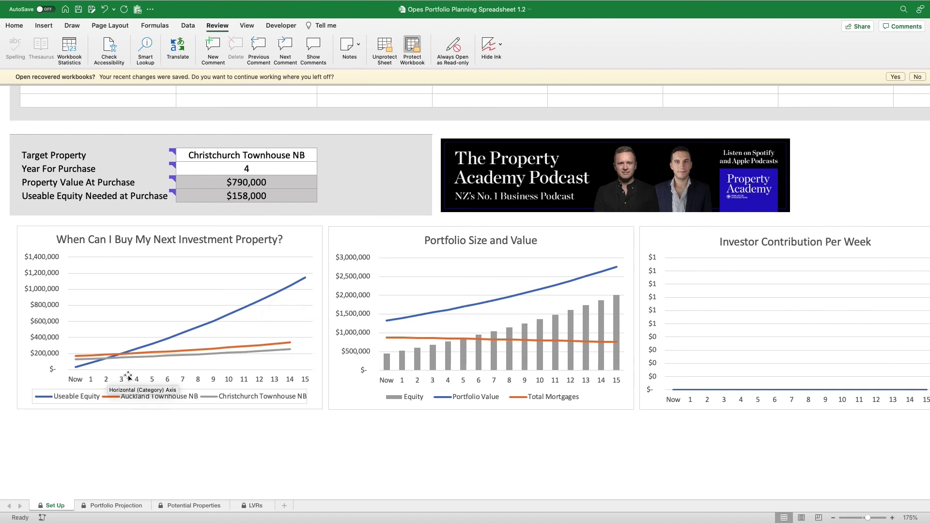
mouse_move(124, 360)
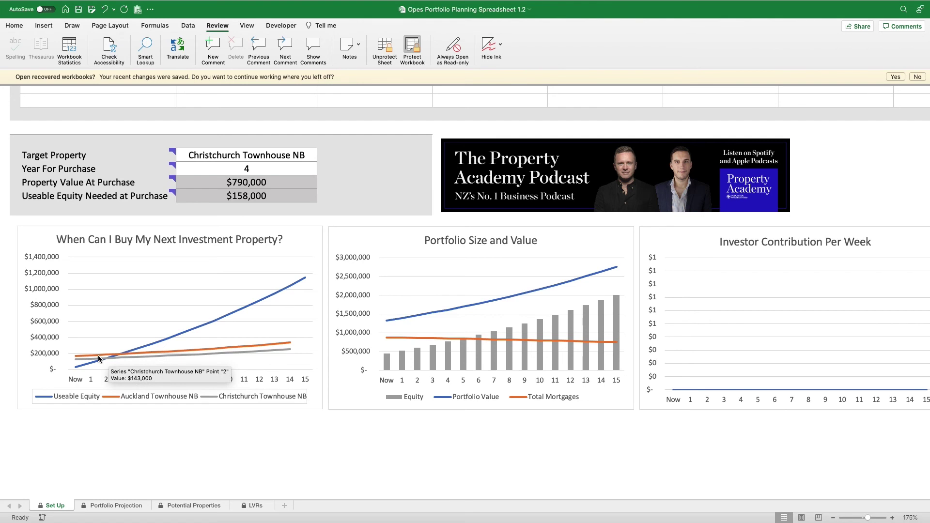
Review the mortgage term, growth rate and weekly cashflow columns for the two current properties.
scroll(121, 323, up, 5)
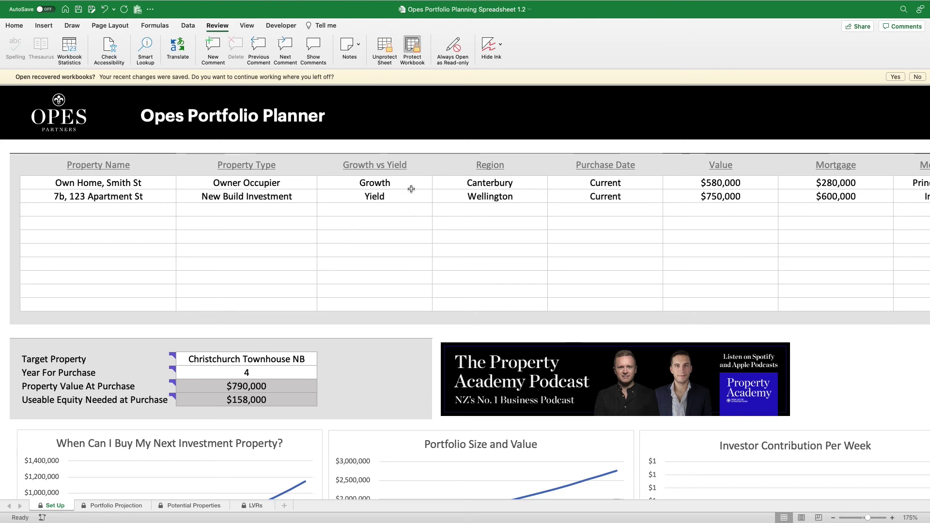
scroll(412, 189, right, 10)
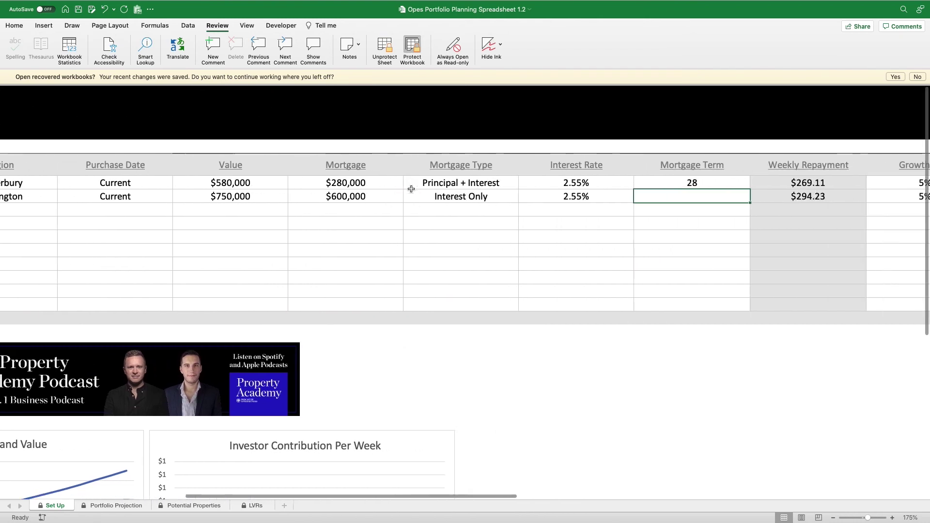
click(602, 170)
click(698, 171)
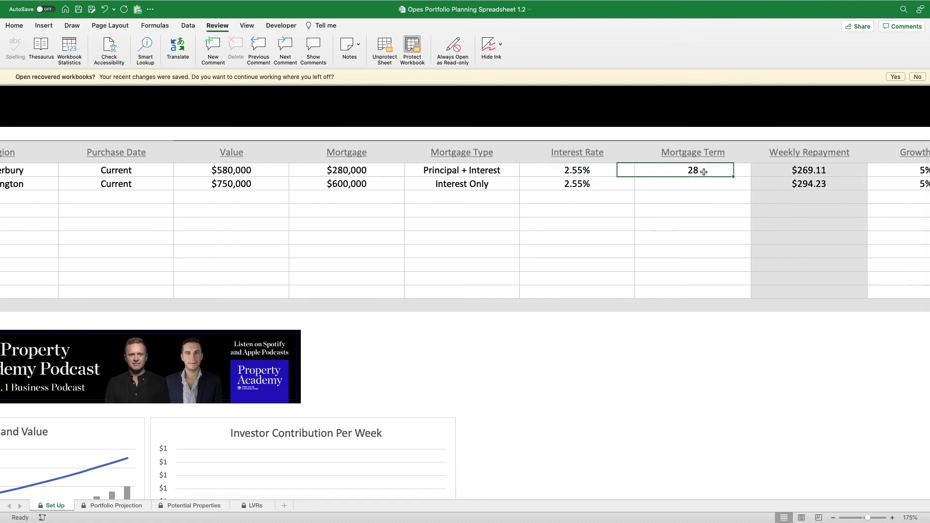
scroll(749, 174, right, 5)
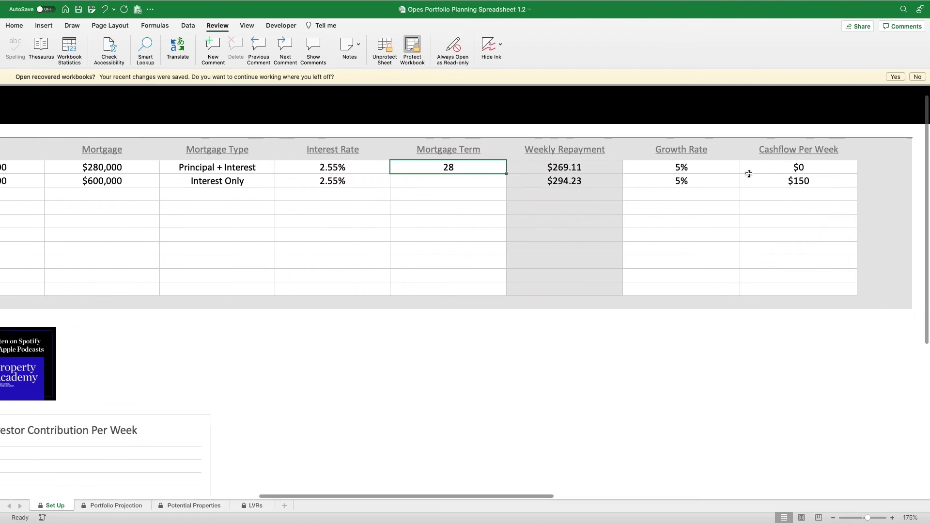
Review the Growth vs Yield and Region columns of the property table.
scroll(720, 175, left, 15)
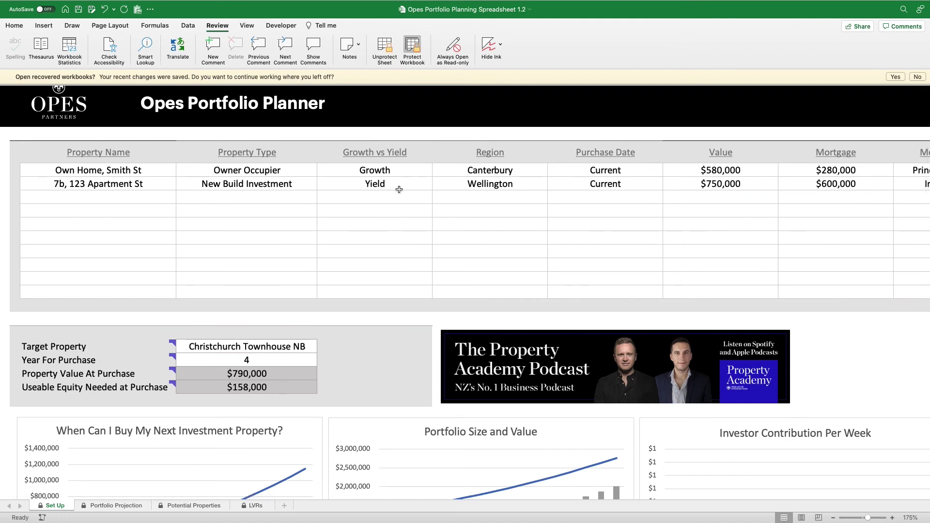
drag(396, 175, 389, 280)
click(481, 172)
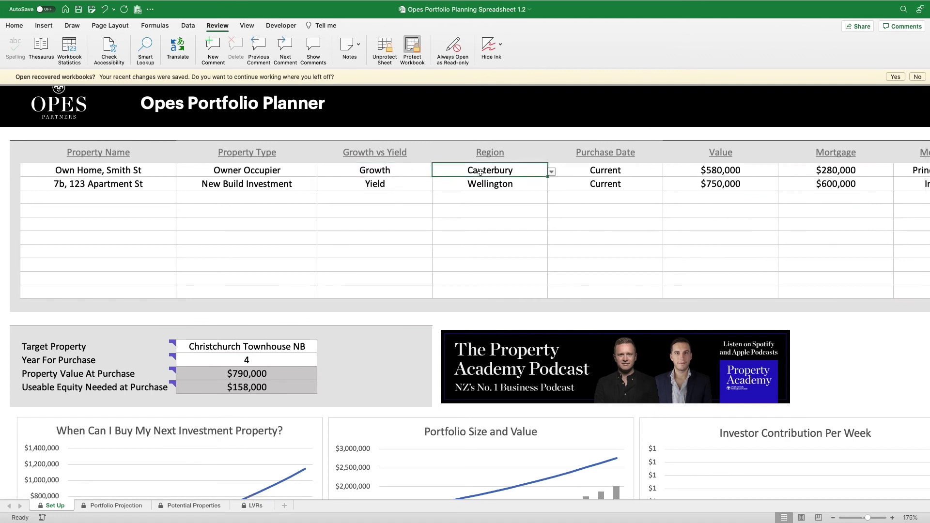
drag(480, 171, 497, 263)
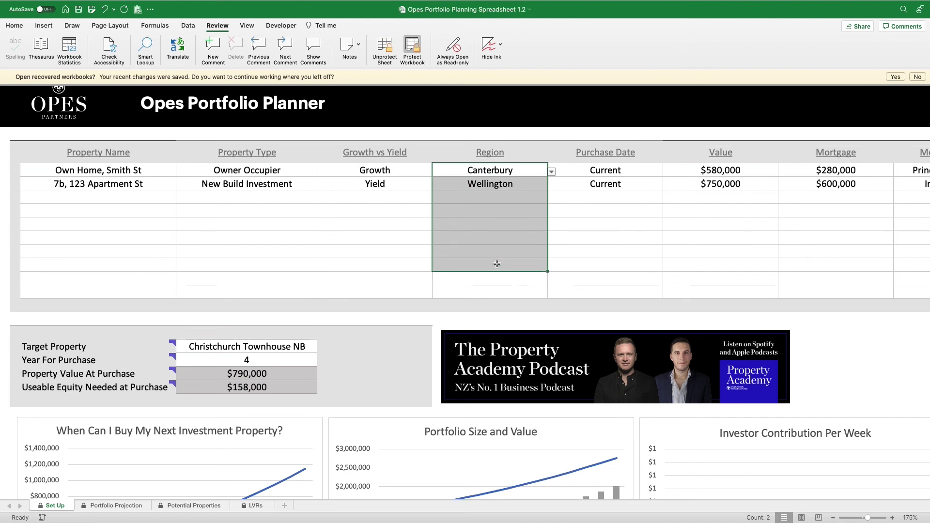
Set Growth vs Yield to Growth in the third and fourth rows of the property table.
click(412, 198)
click(435, 199)
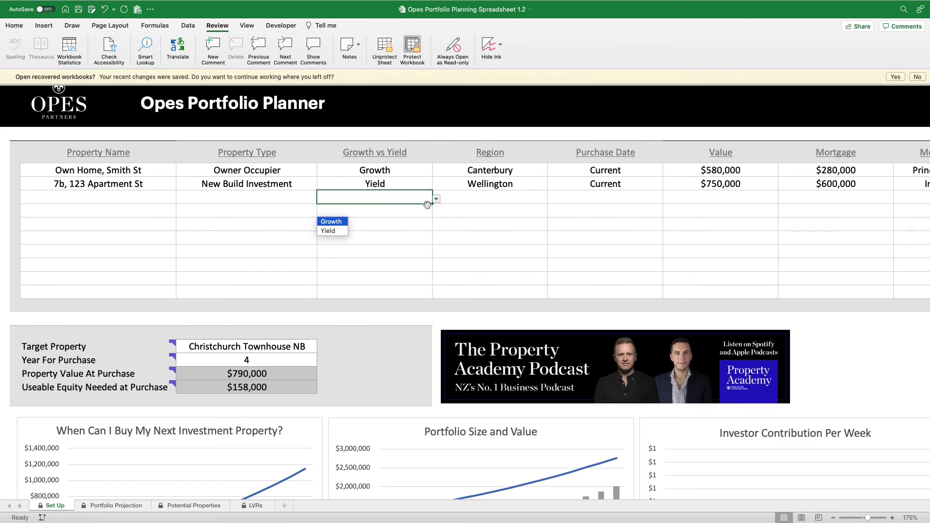
click(342, 220)
click(387, 213)
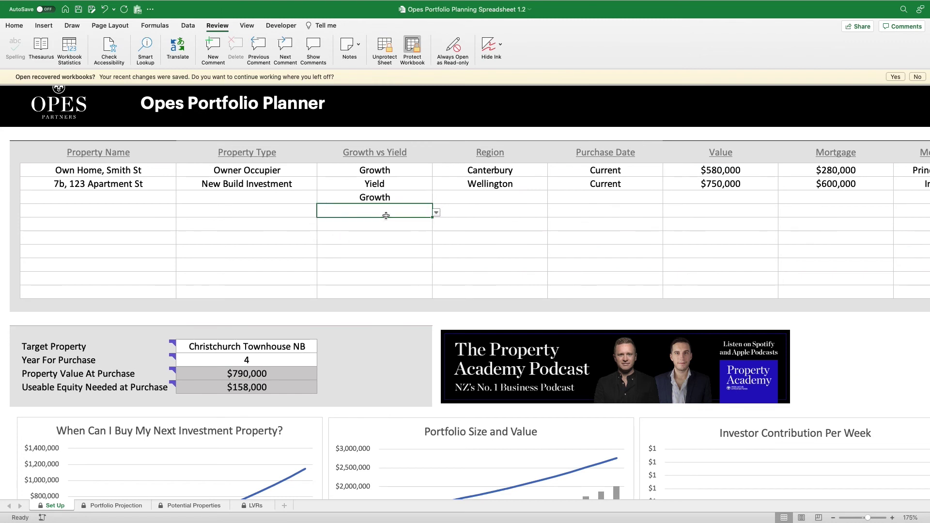
click(436, 212)
click(343, 238)
click(425, 225)
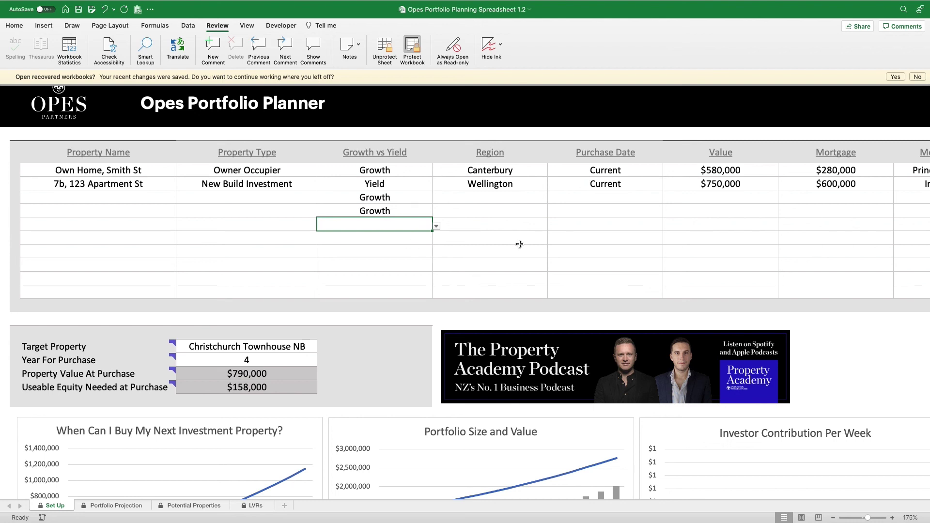
Clear the Growth vs Yield entry in the fourth row of the property table.
scroll(492, 178, down, 1)
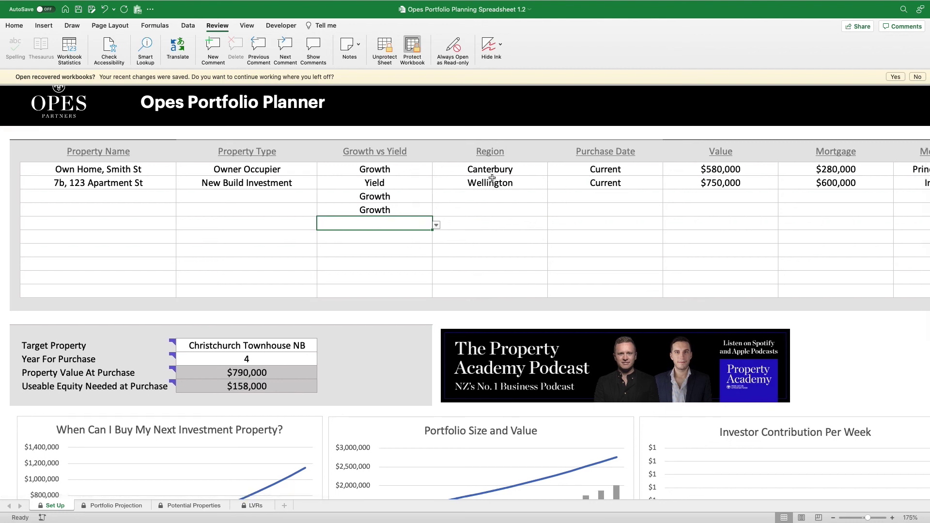
key(Up)
key(Delete)
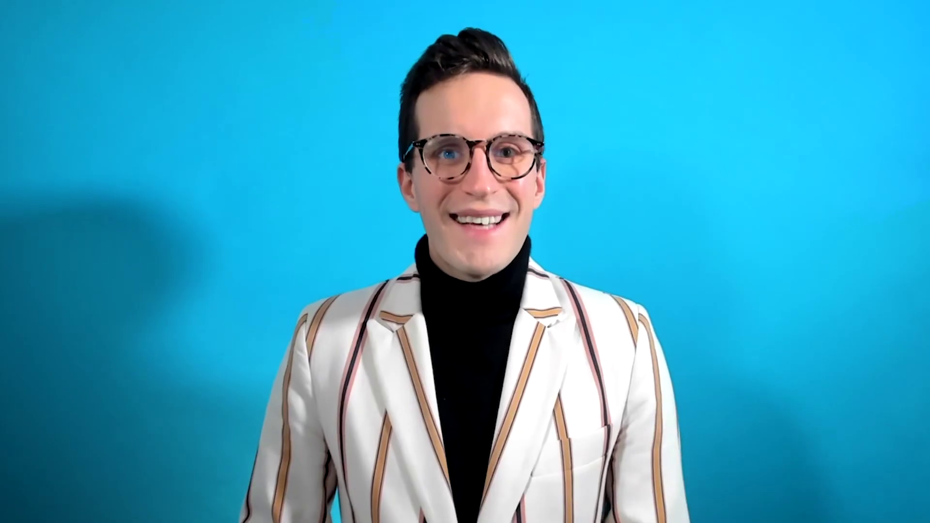